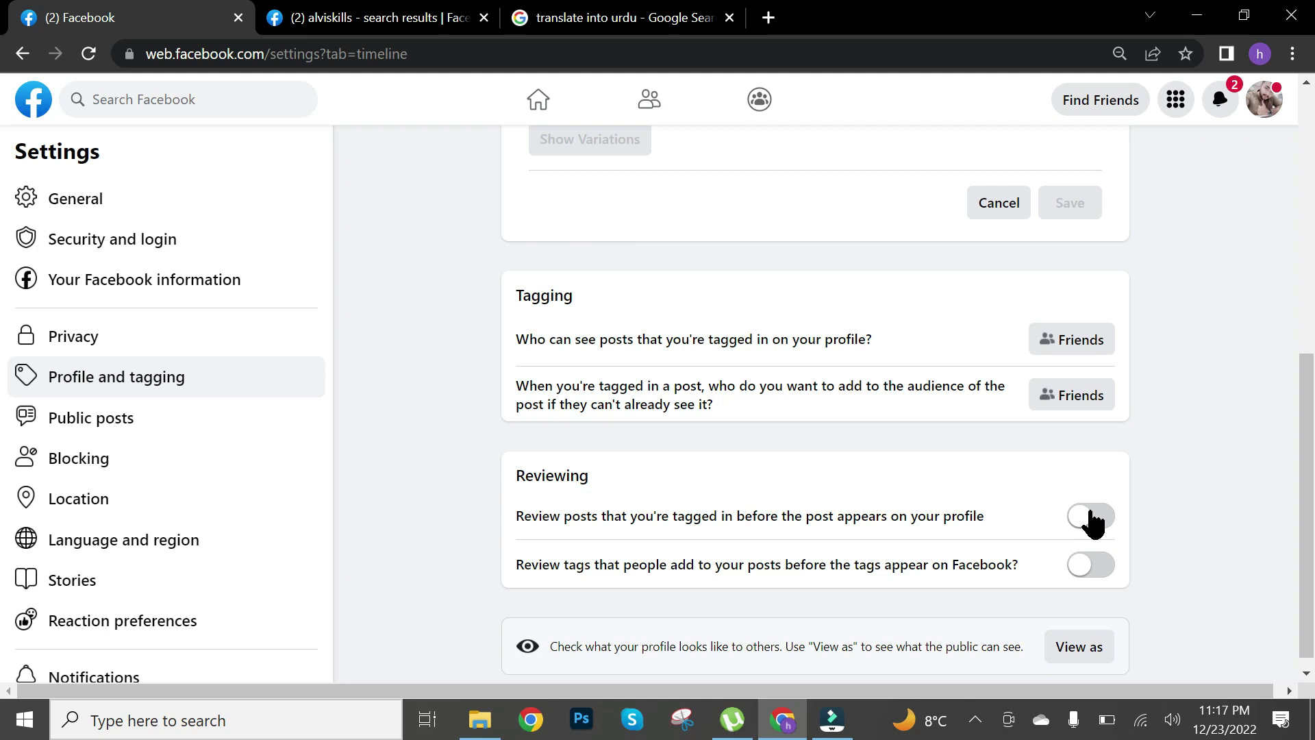
- Turn on reviewing of both posts you're tagged in and tags people add to your posts
{"action": "left_click", "coordinate": [1092, 517]}
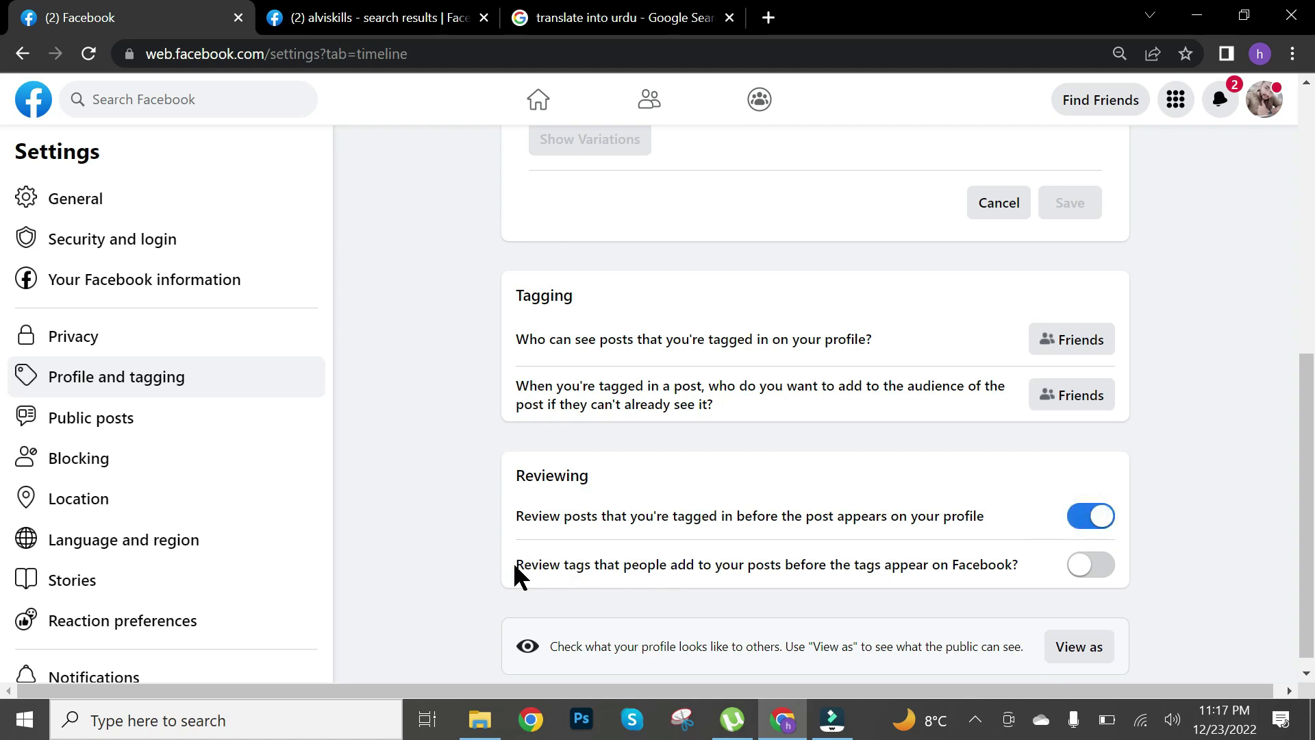
{"action": "left_click_drag", "start_coordinate": [507, 564], "coordinate": [1013, 570]}
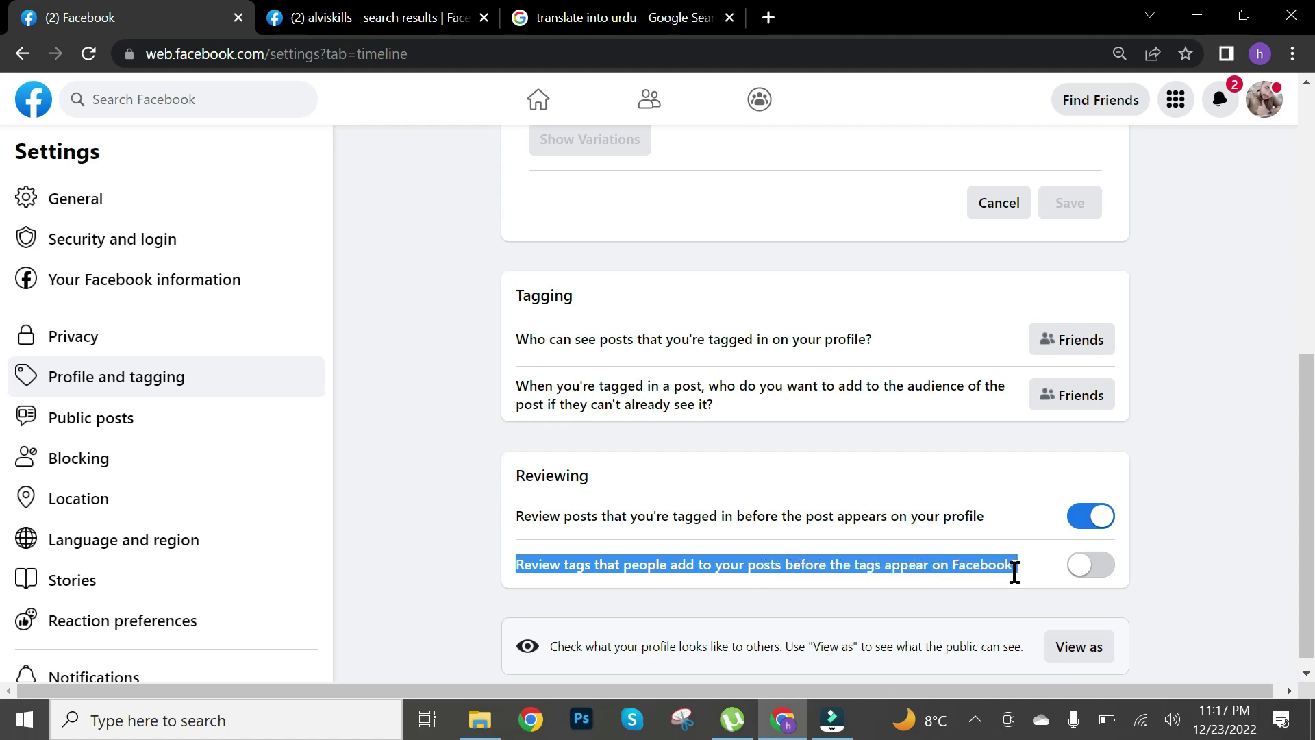
{"action": "left_click", "coordinate": [544, 577]}
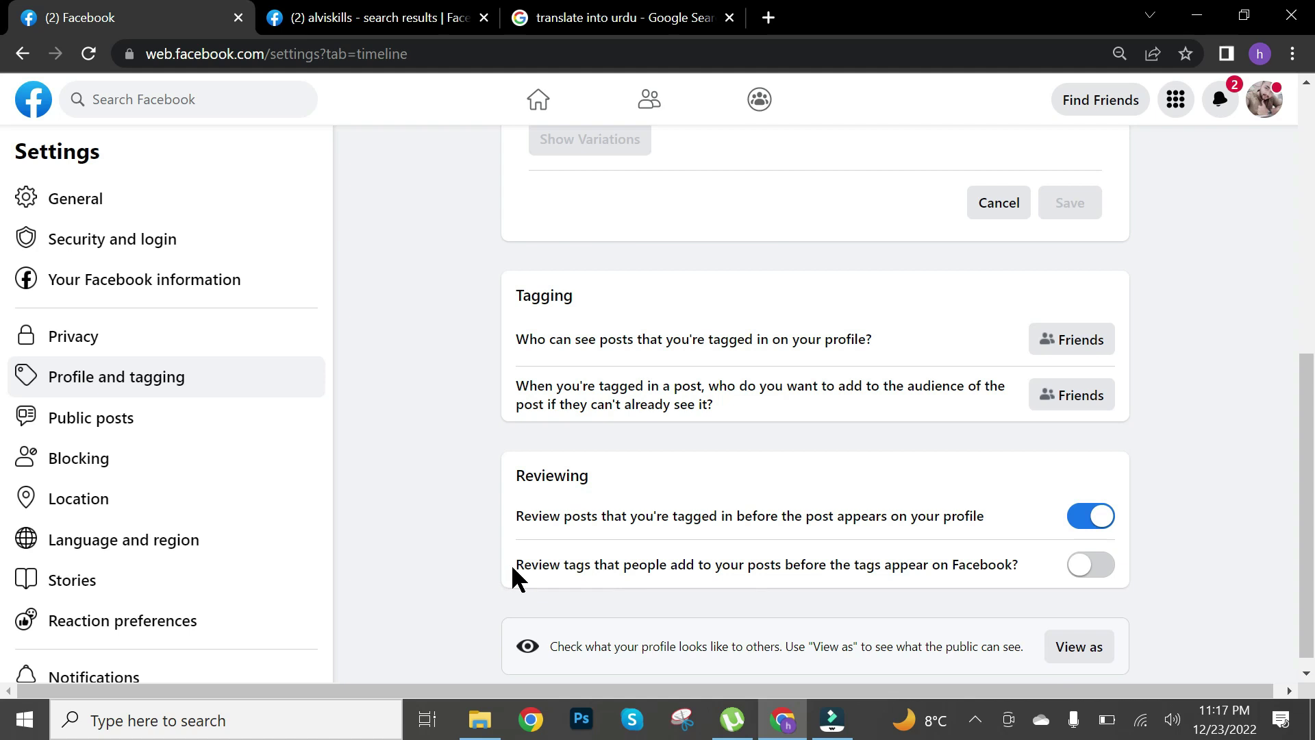
{"action": "left_click_drag", "start_coordinate": [513, 569], "coordinate": [942, 569]}
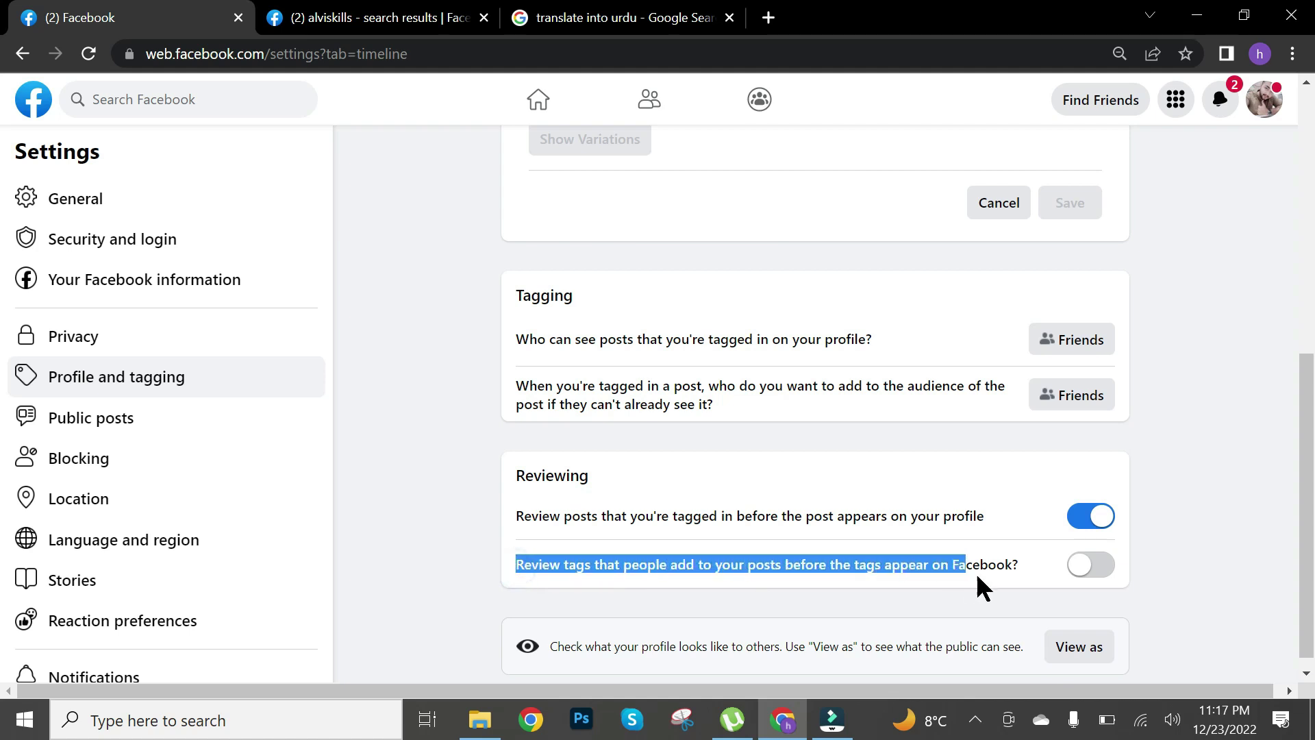
{"action": "left_click", "coordinate": [1031, 570]}
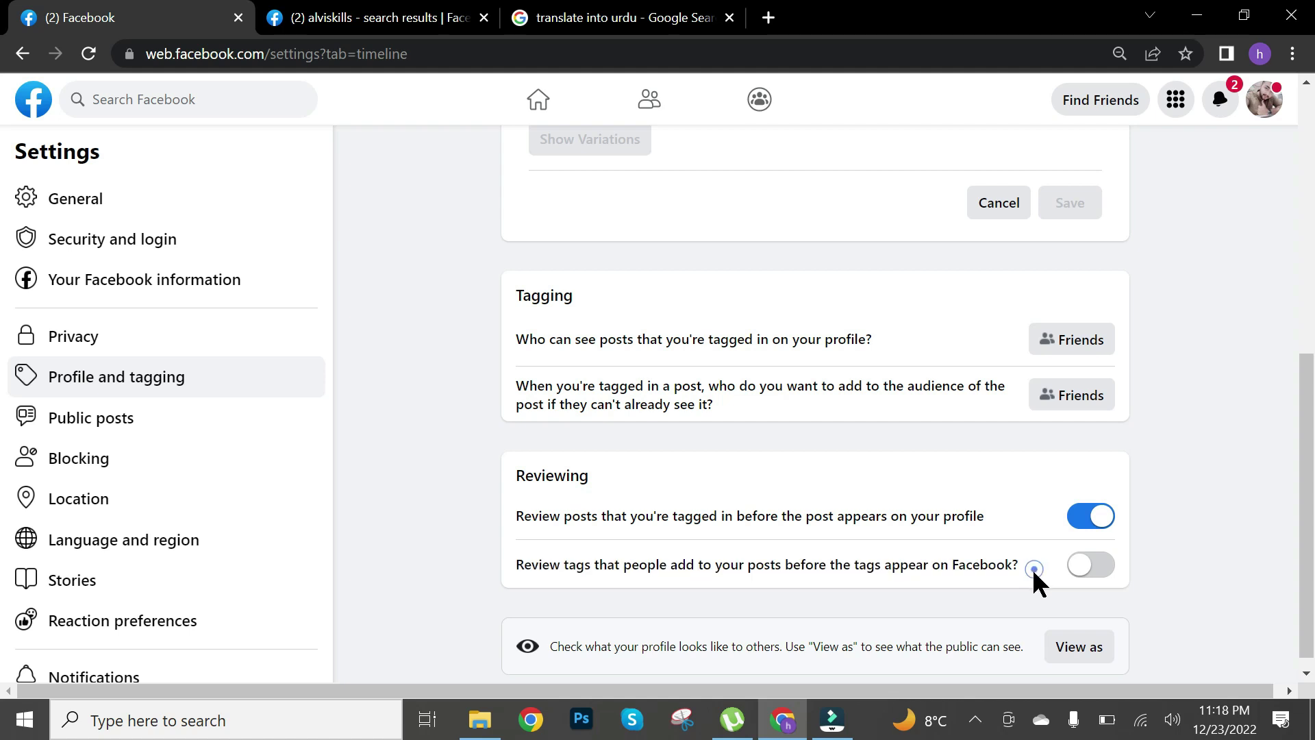
{"action": "left_click", "coordinate": [1093, 566]}
- View the profile as the public sees it, and return to the profile and tagging settings
{"action": "scroll", "coordinate": [976, 614], "scroll_direction": "down", "scroll_amount": 1}
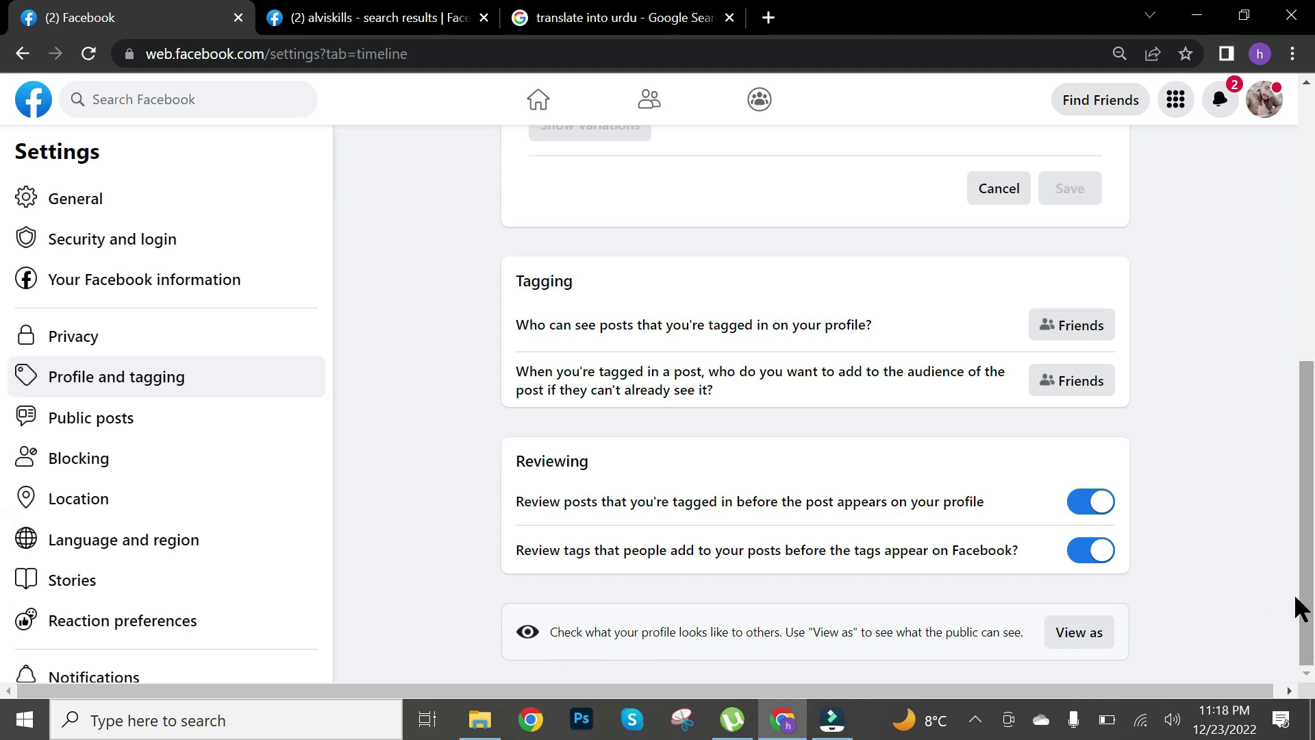
{"action": "left_click", "coordinate": [1080, 634]}
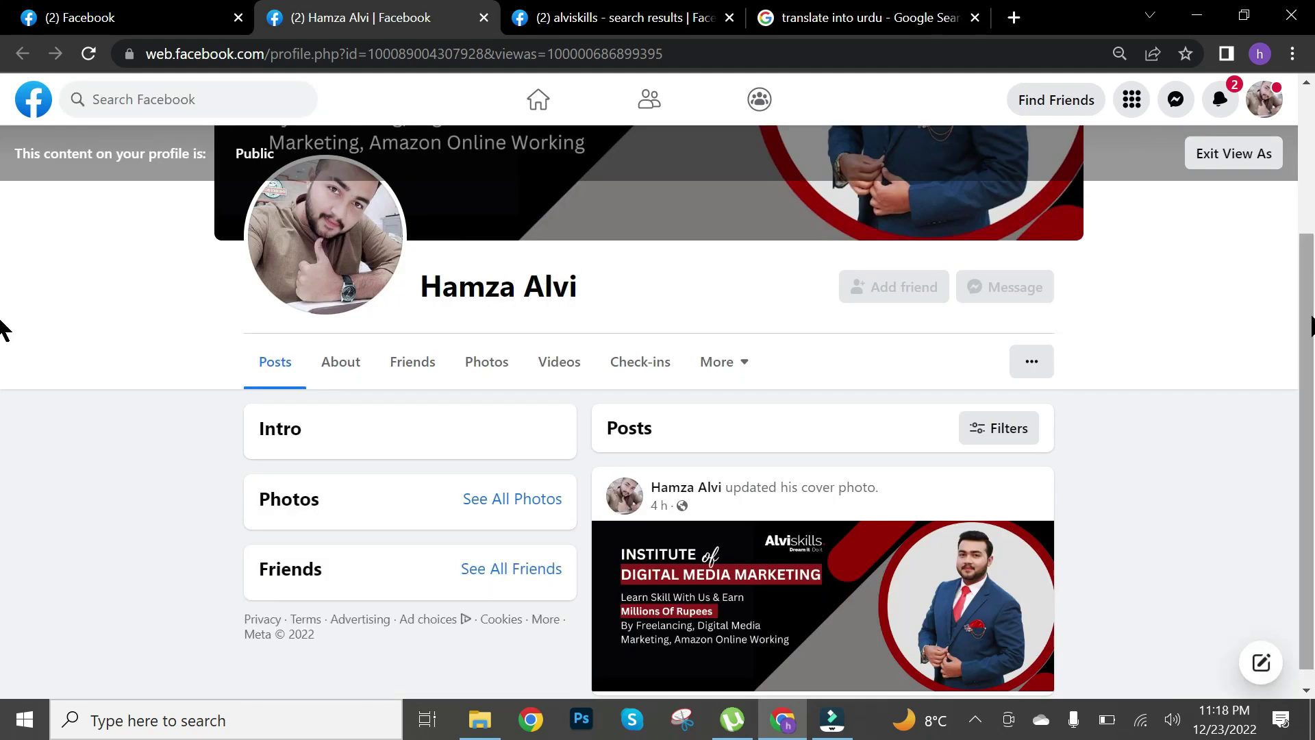
{"action": "scroll", "coordinate": [2, 236], "scroll_direction": "up", "scroll_amount": 2}
{"action": "left_click_drag", "start_coordinate": [1307, 230], "coordinate": [1292, 288]}
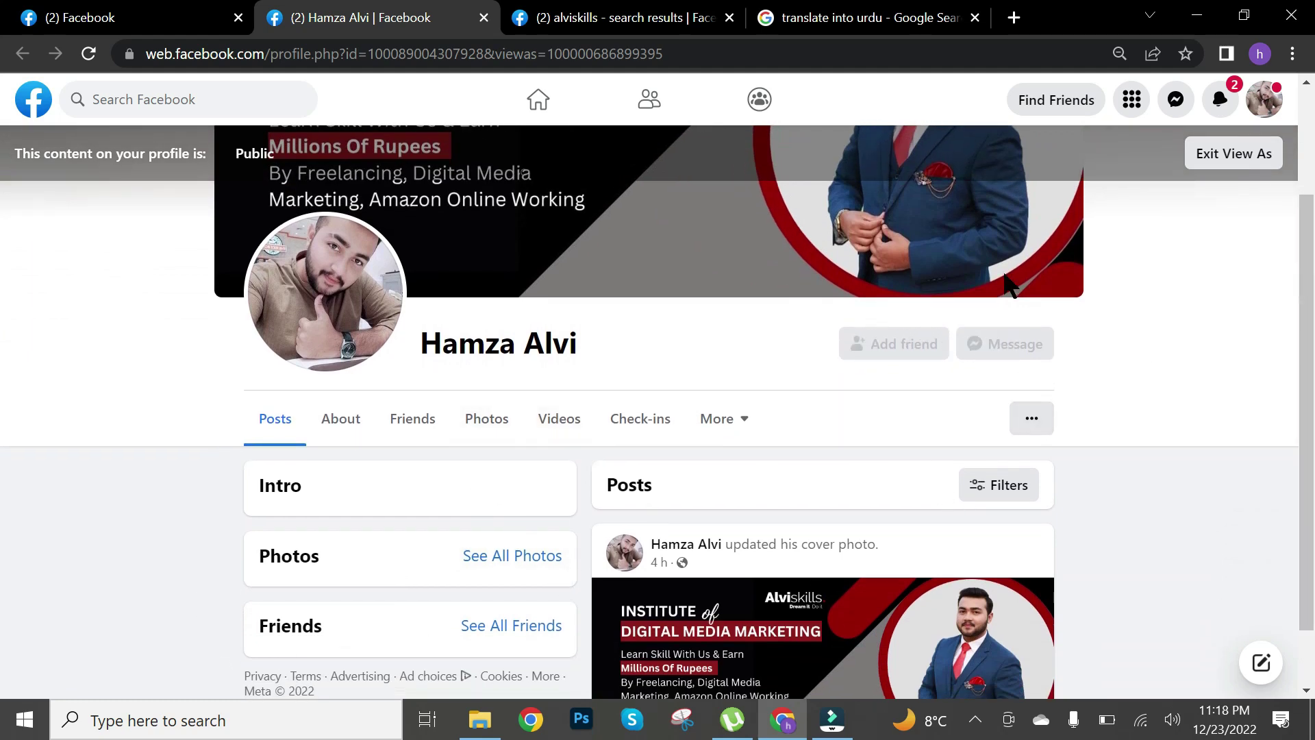
{"action": "left_click", "coordinate": [137, 17]}
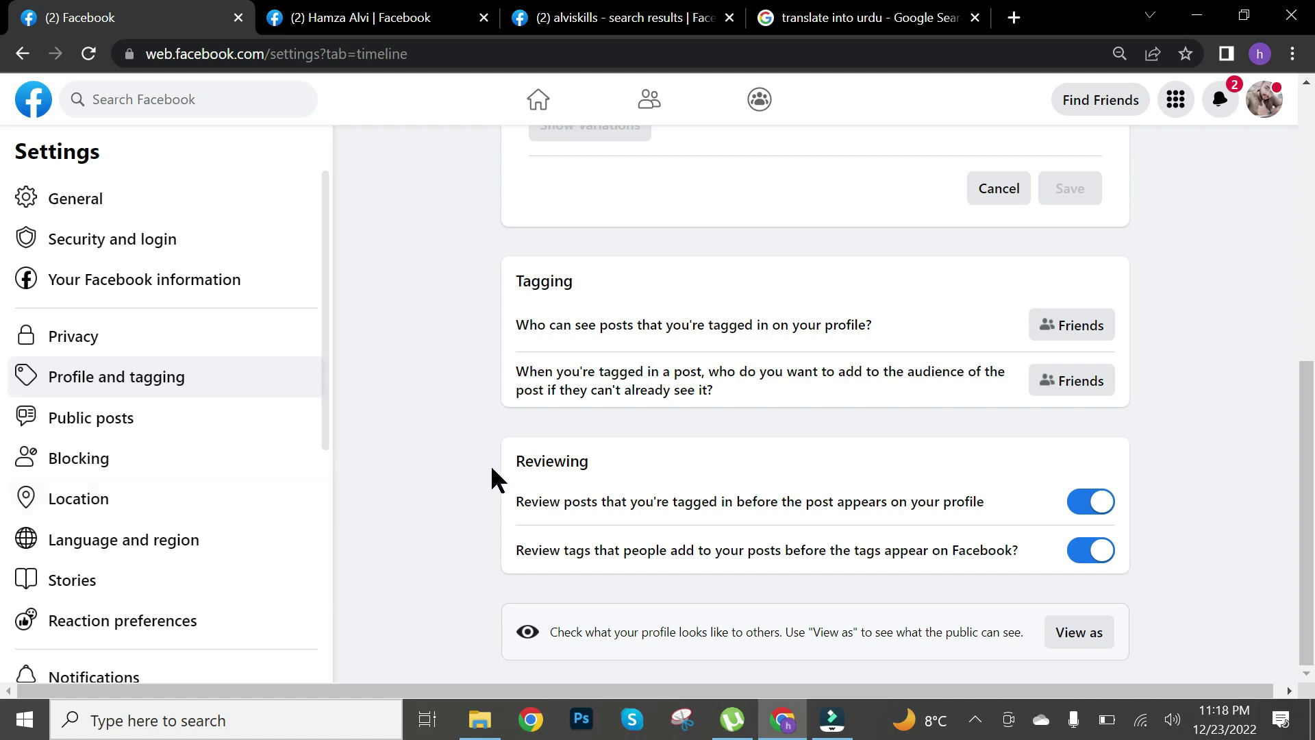
- In the public posts settings, set who can follow the account to Public
{"action": "left_click", "coordinate": [124, 436]}
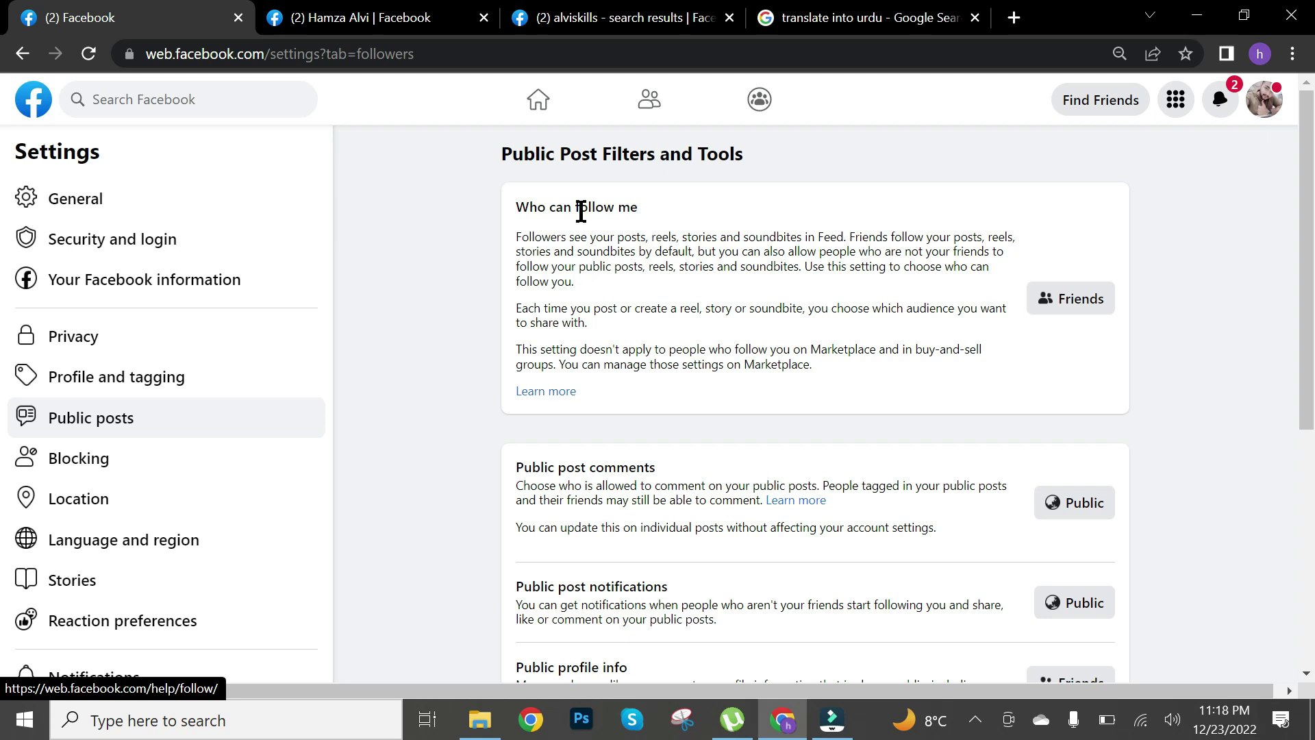
{"action": "left_click", "coordinate": [1054, 301]}
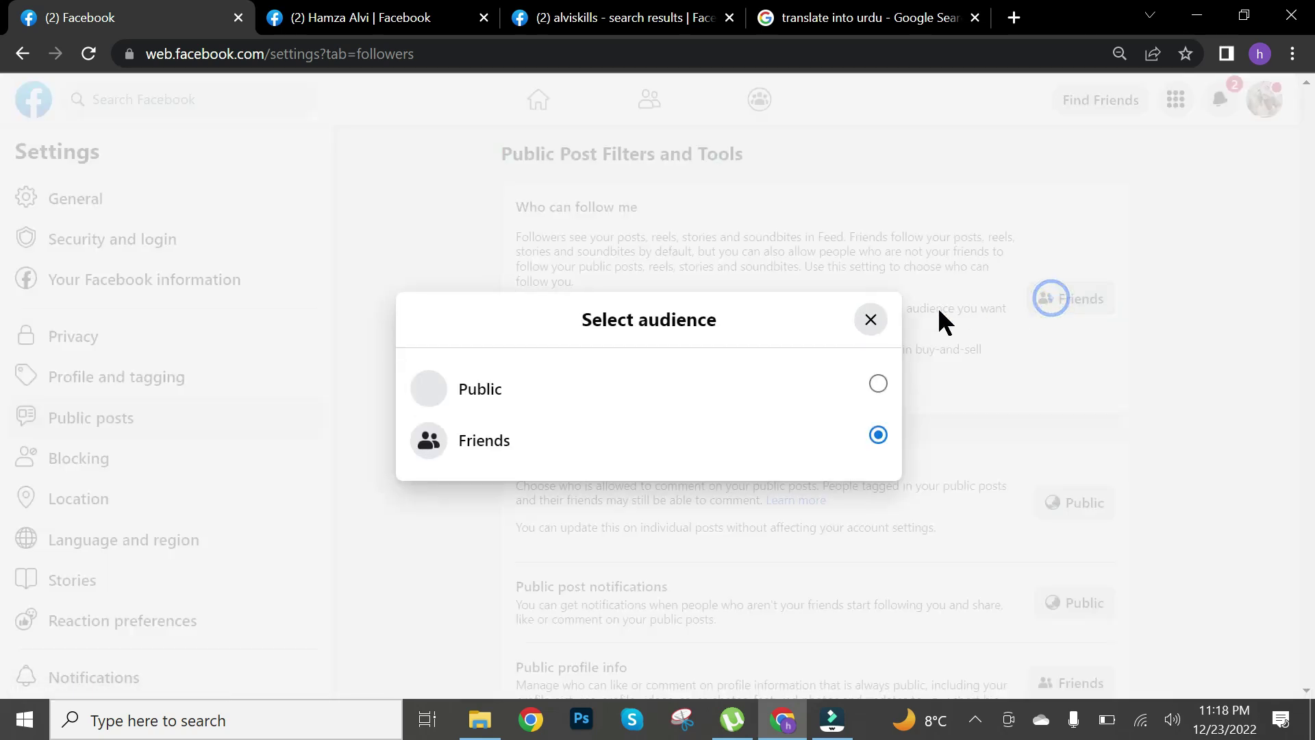
{"action": "left_click", "coordinate": [734, 393]}
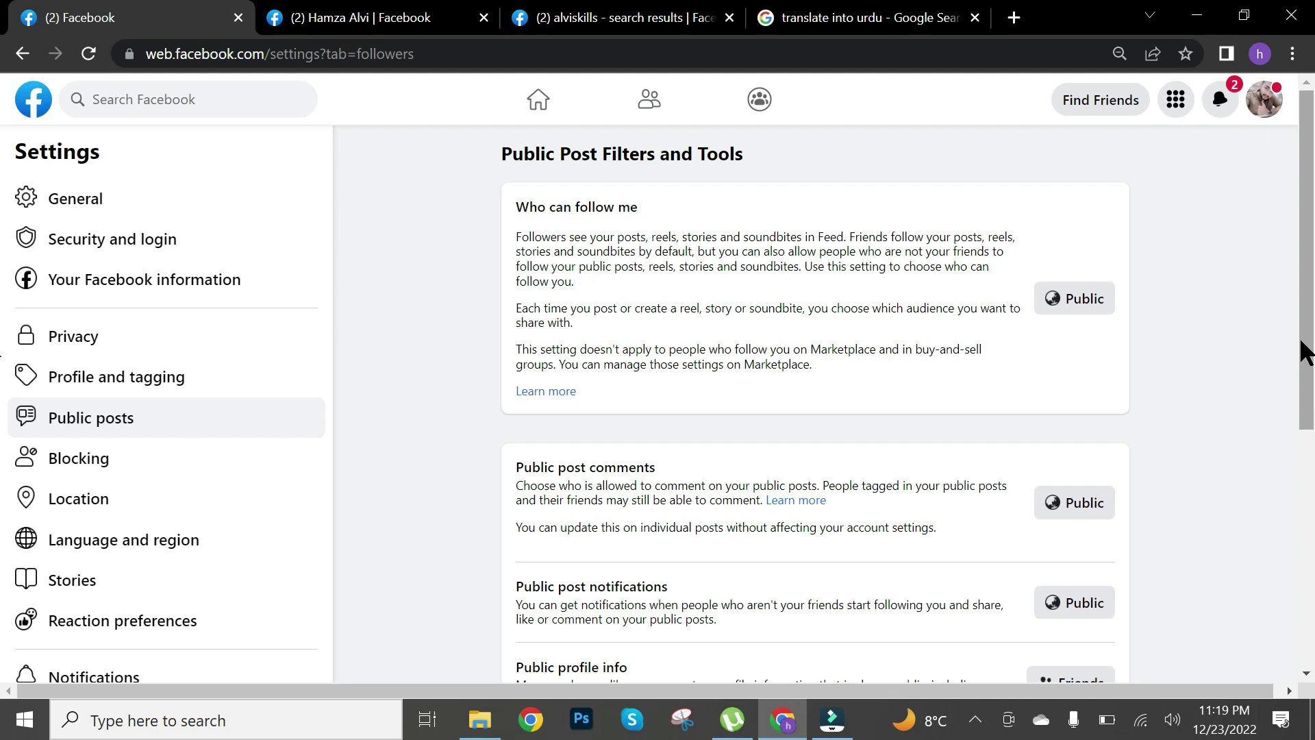
- Check the audience options for public post comments, and choose Public for public post notifications
{"action": "left_click", "coordinate": [1076, 503]}
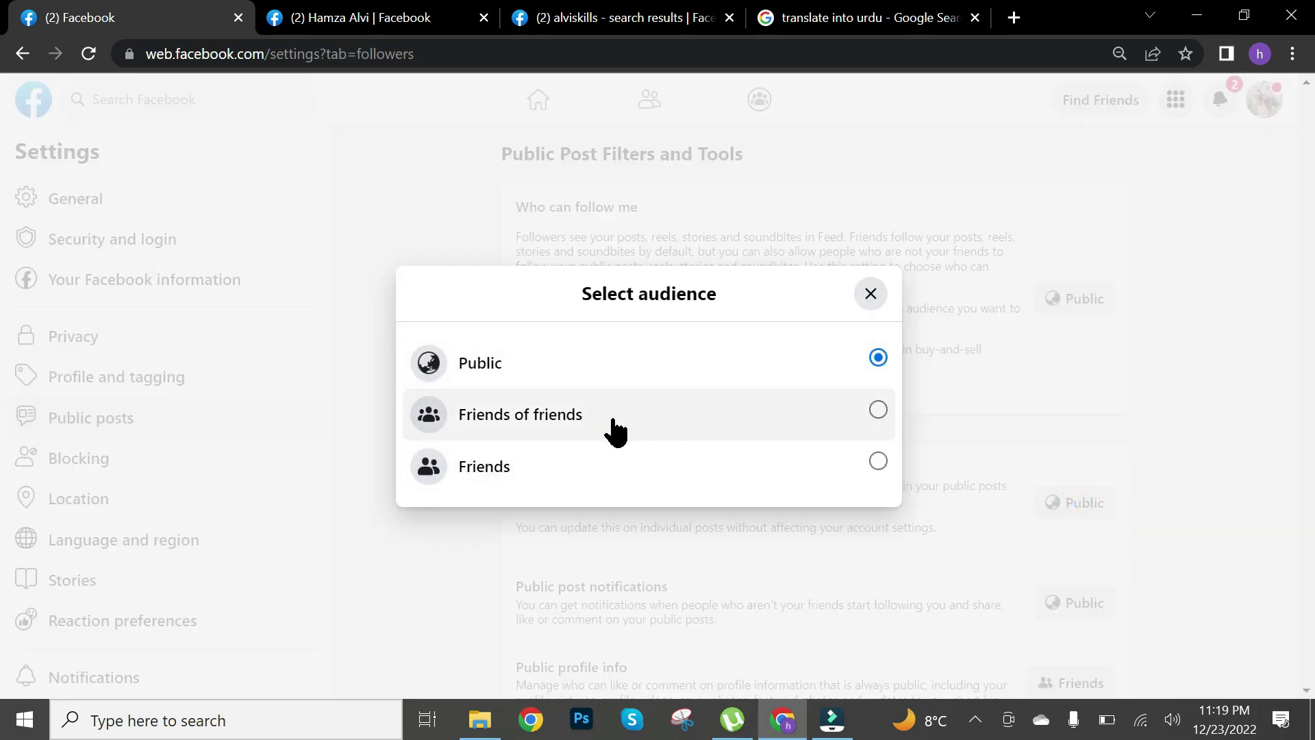
{"action": "left_click", "coordinate": [869, 293]}
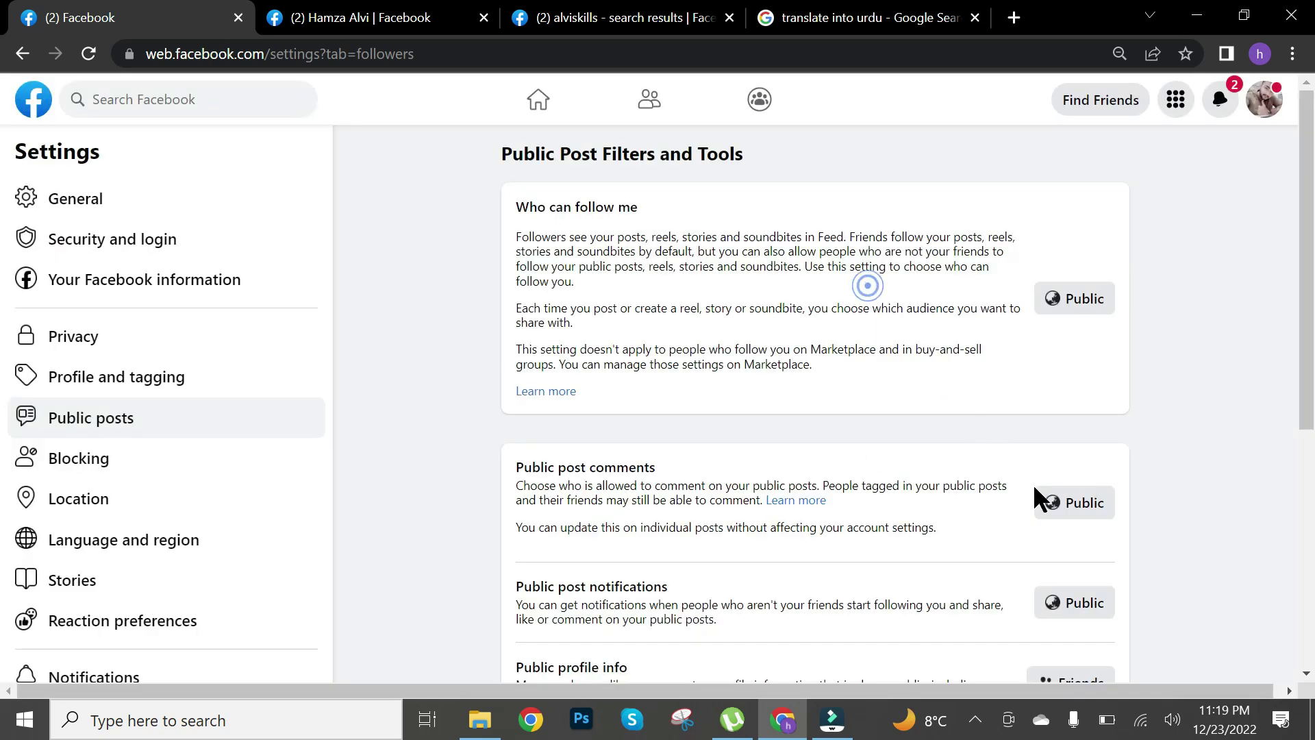
{"action": "scroll", "coordinate": [3, 384], "scroll_direction": "down", "scroll_amount": 4}
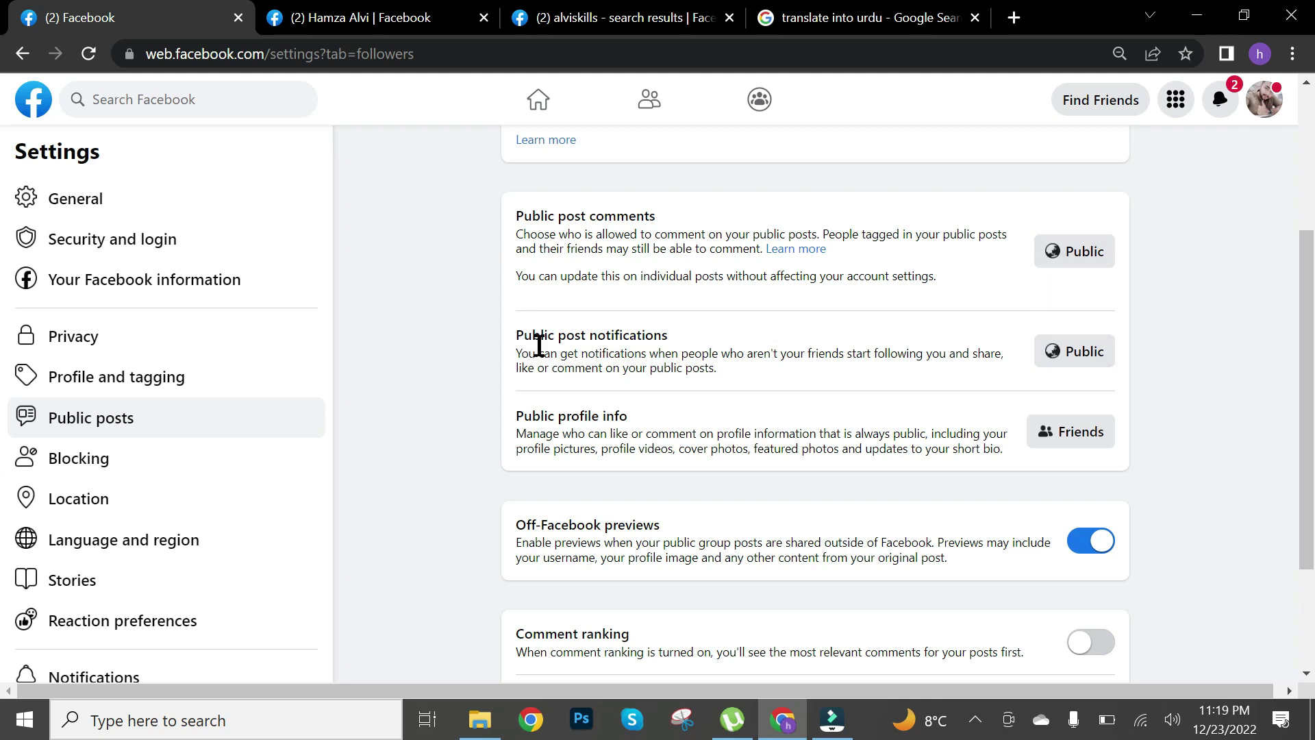
{"action": "left_click", "coordinate": [601, 344]}
{"action": "left_click", "coordinate": [1063, 361]}
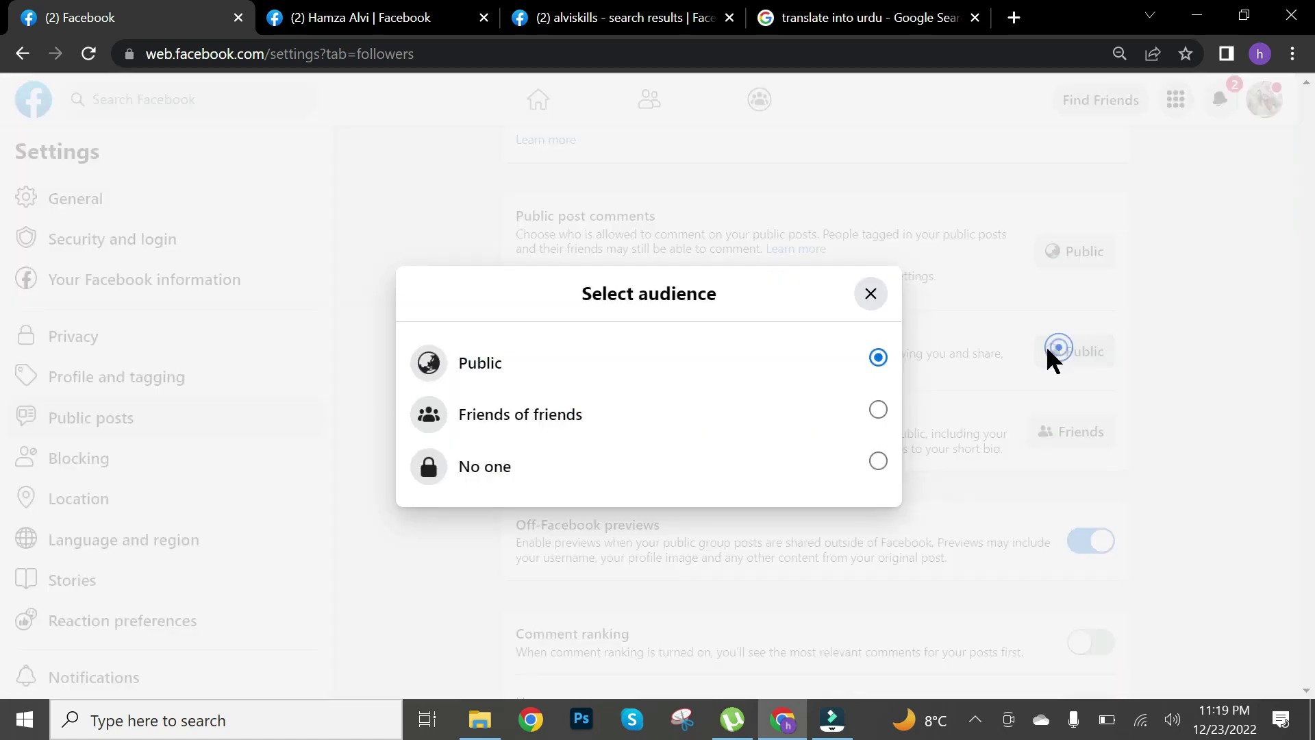
{"action": "left_click", "coordinate": [671, 356]}
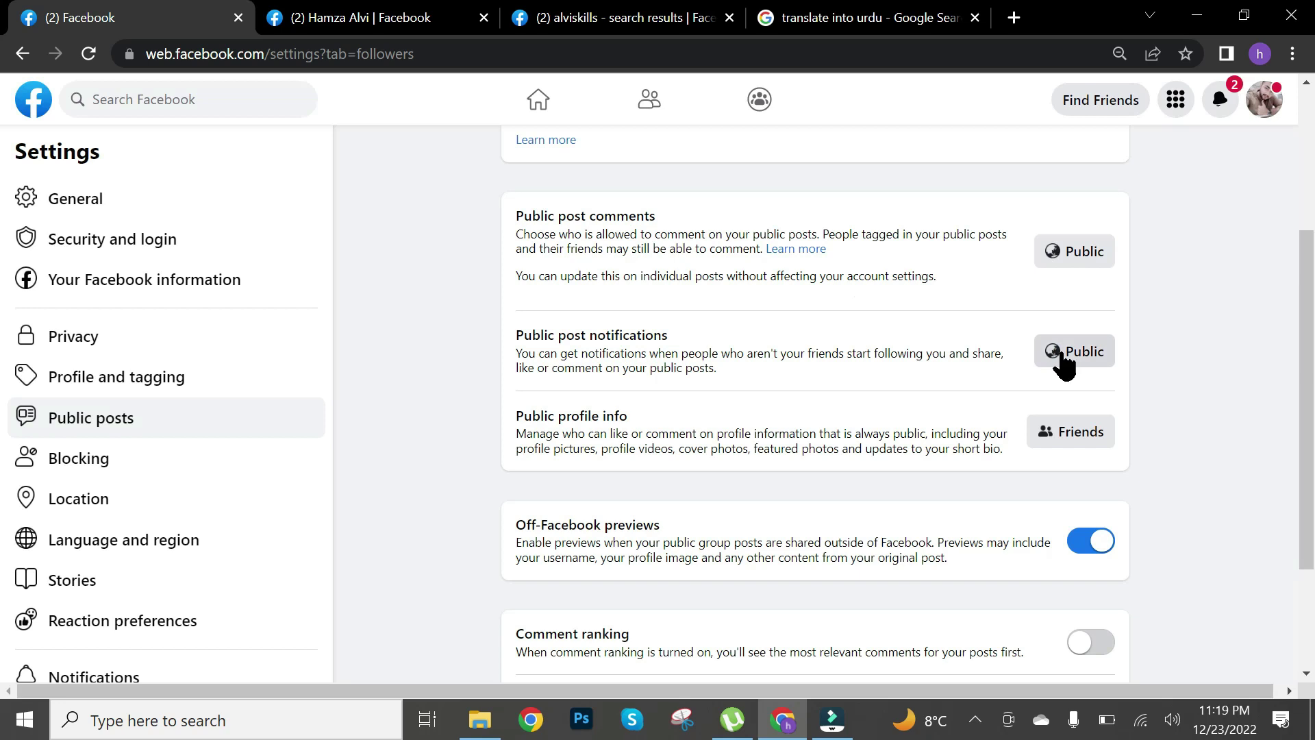
- Check the audience options for public profile info without changing the selection
{"action": "left_click", "coordinate": [632, 414]}
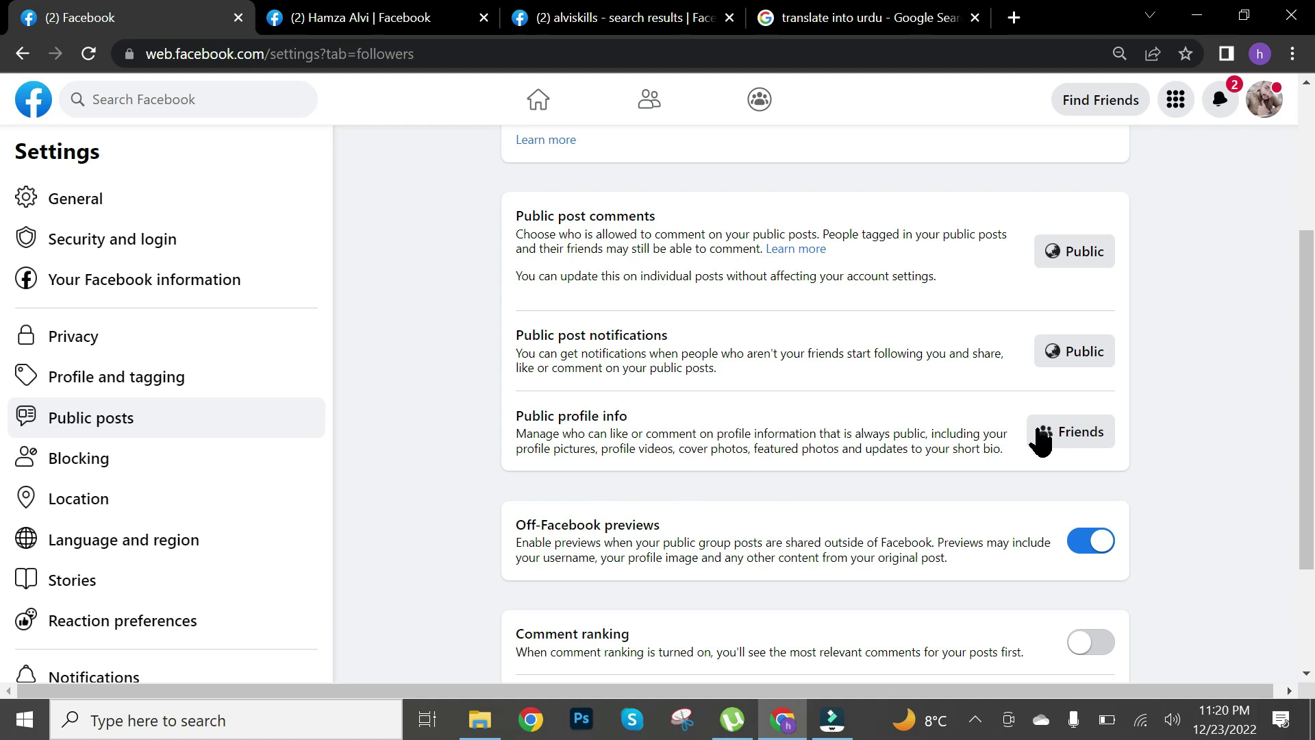
{"action": "left_click", "coordinate": [1089, 433]}
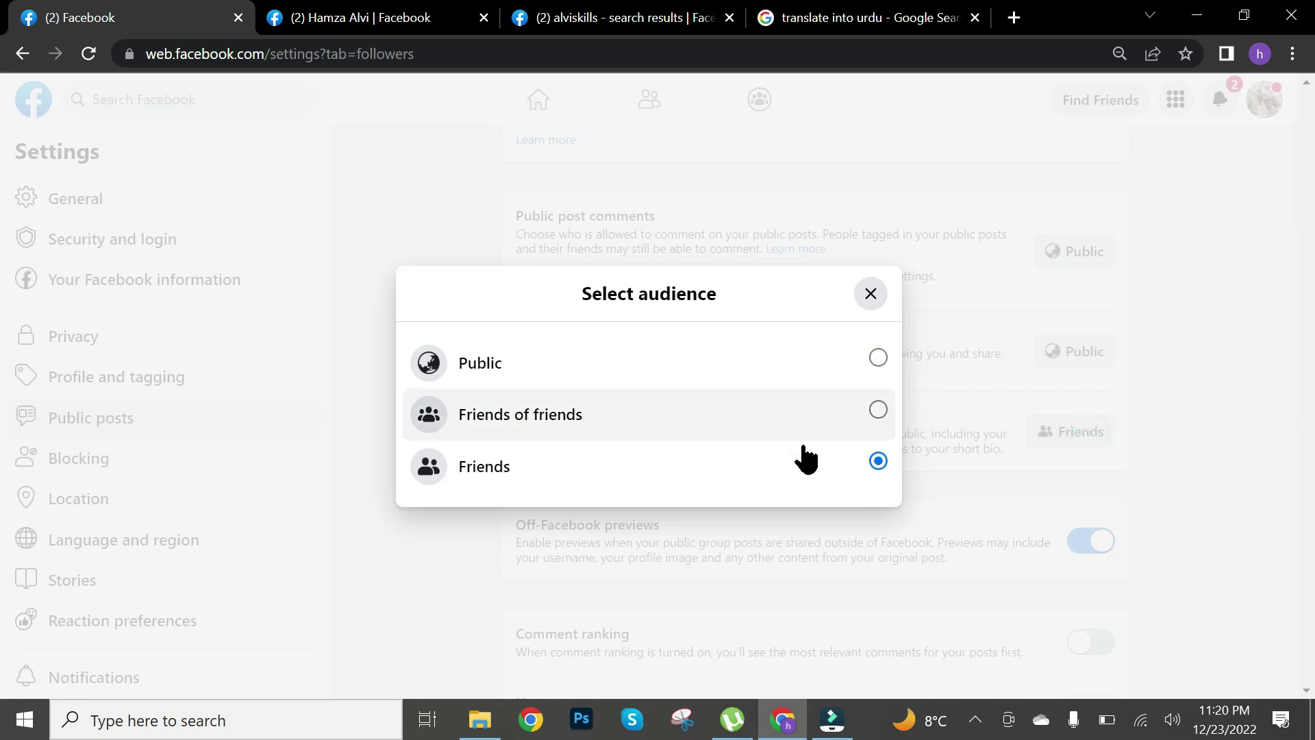
{"action": "left_click", "coordinate": [870, 301]}
- Examine the Off-Facebook previews setting and its description in the public posts settings
{"action": "scroll", "coordinate": [673, 367], "scroll_direction": "down", "scroll_amount": 3}
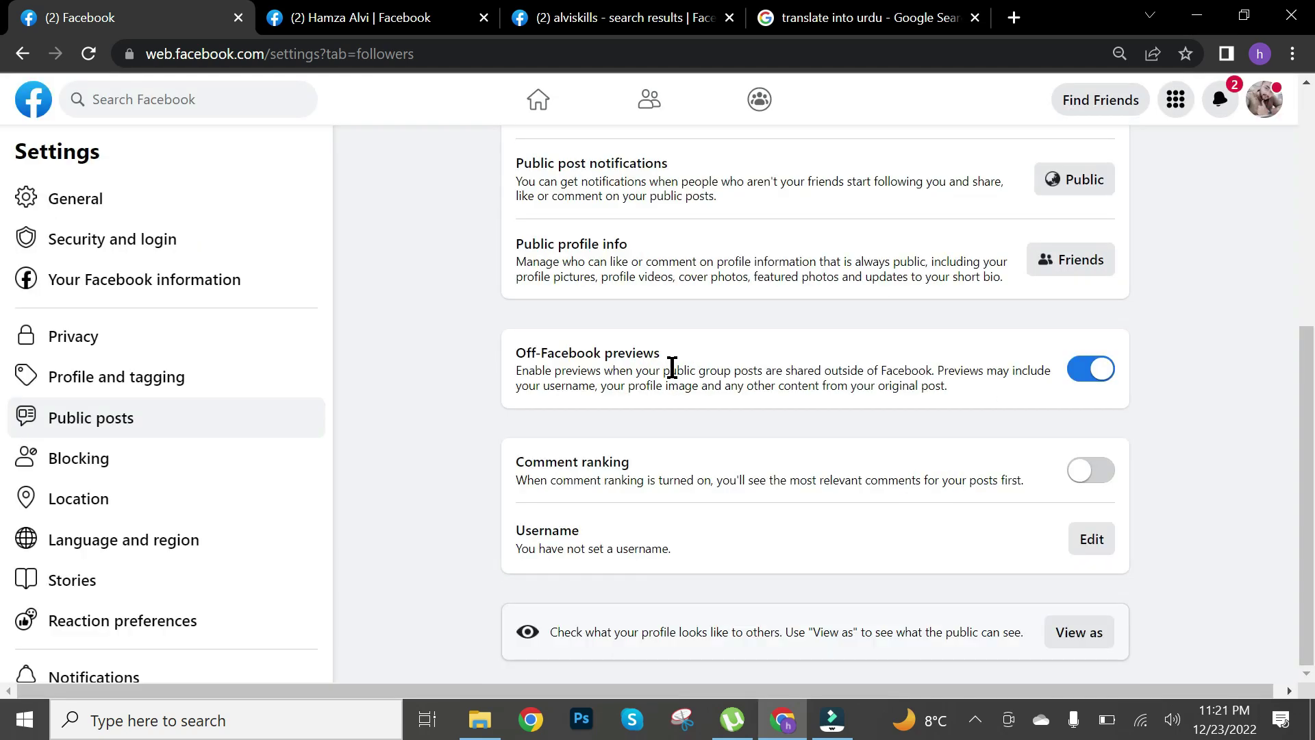
{"action": "triple_click", "coordinate": [674, 355]}
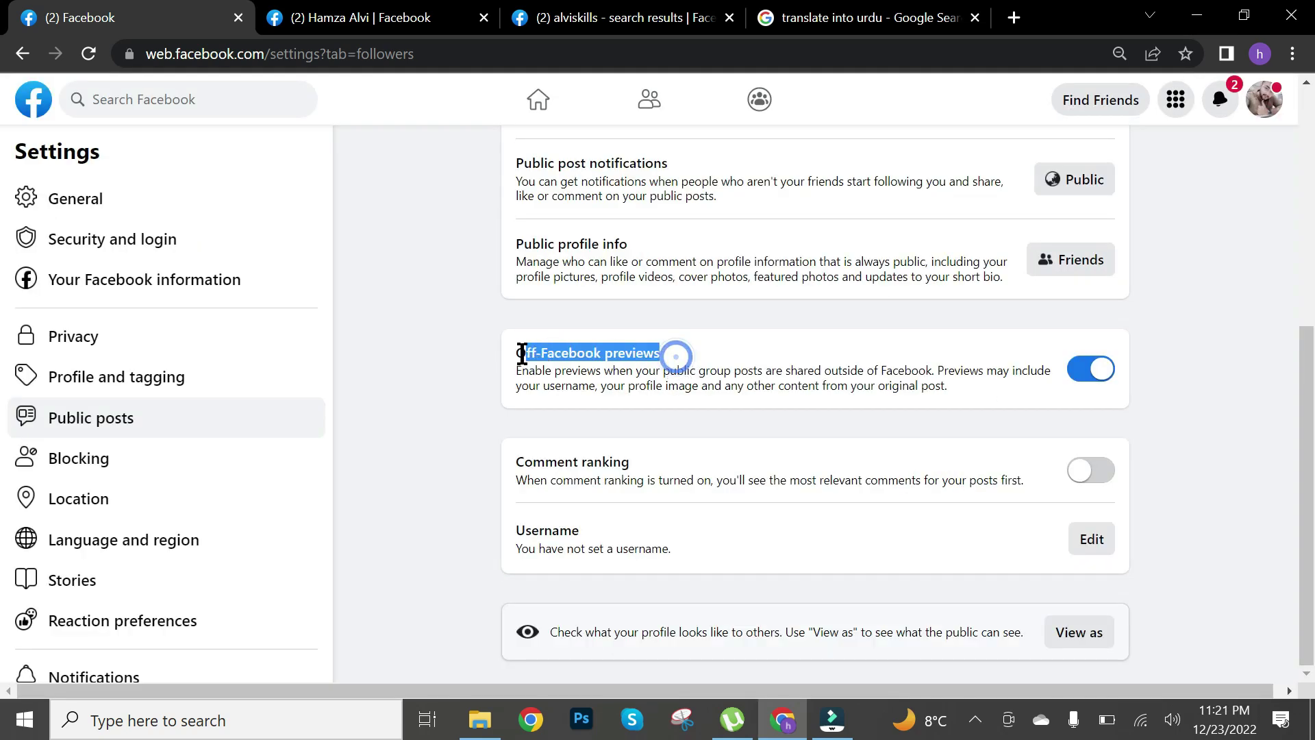
{"action": "left_click", "coordinate": [486, 396]}
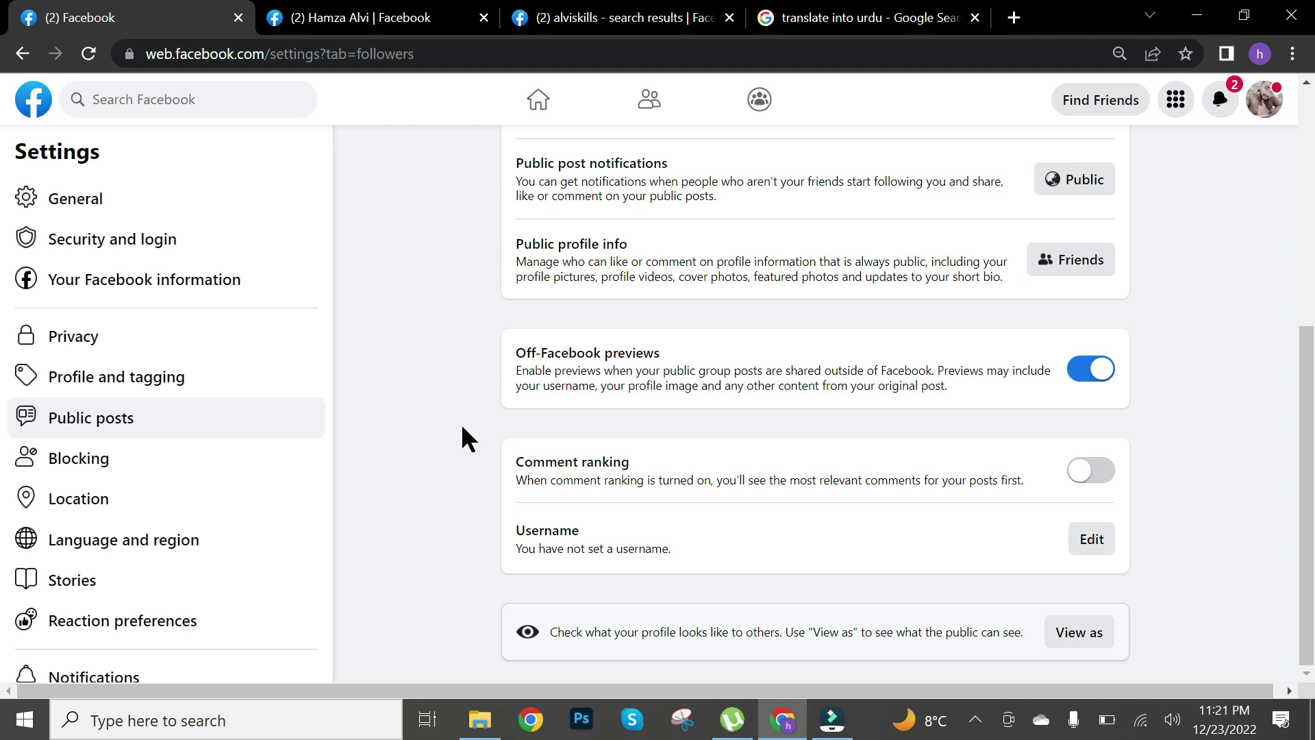
{"action": "left_click_drag", "start_coordinate": [656, 351], "coordinate": [577, 357]}
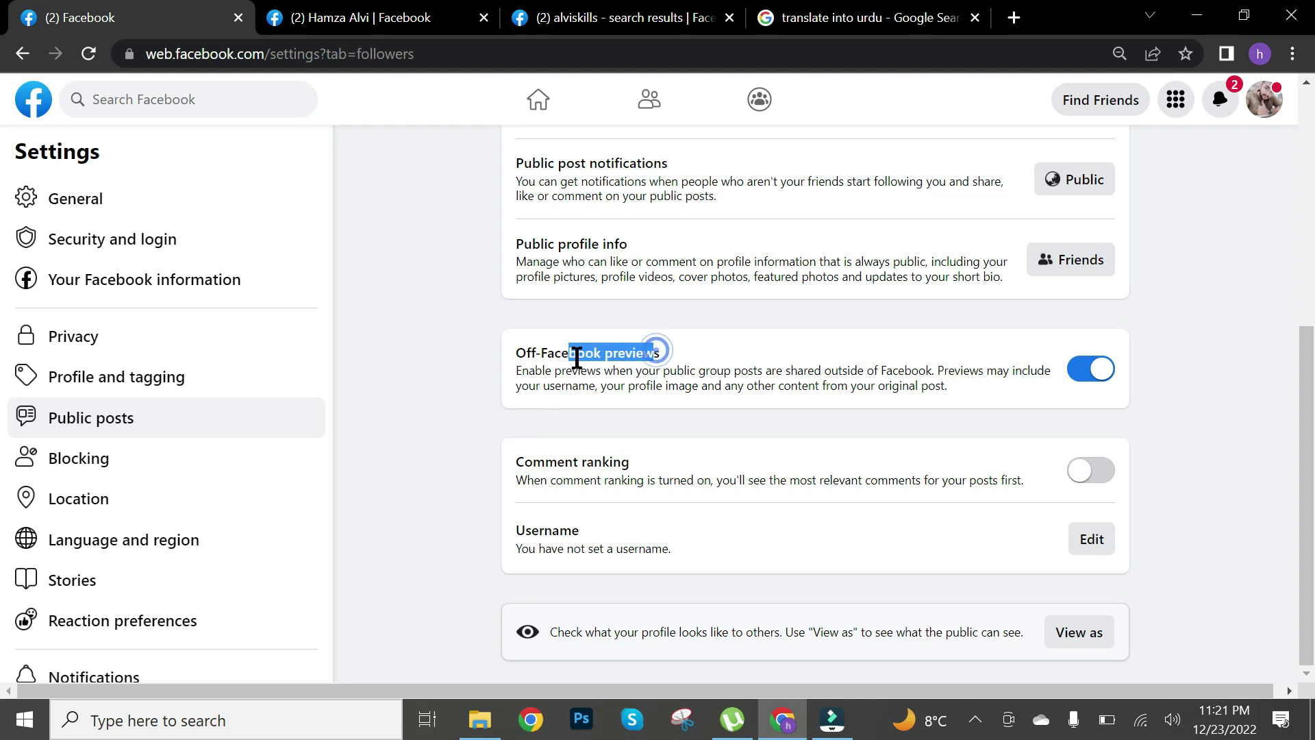
{"action": "left_click", "coordinate": [470, 415]}
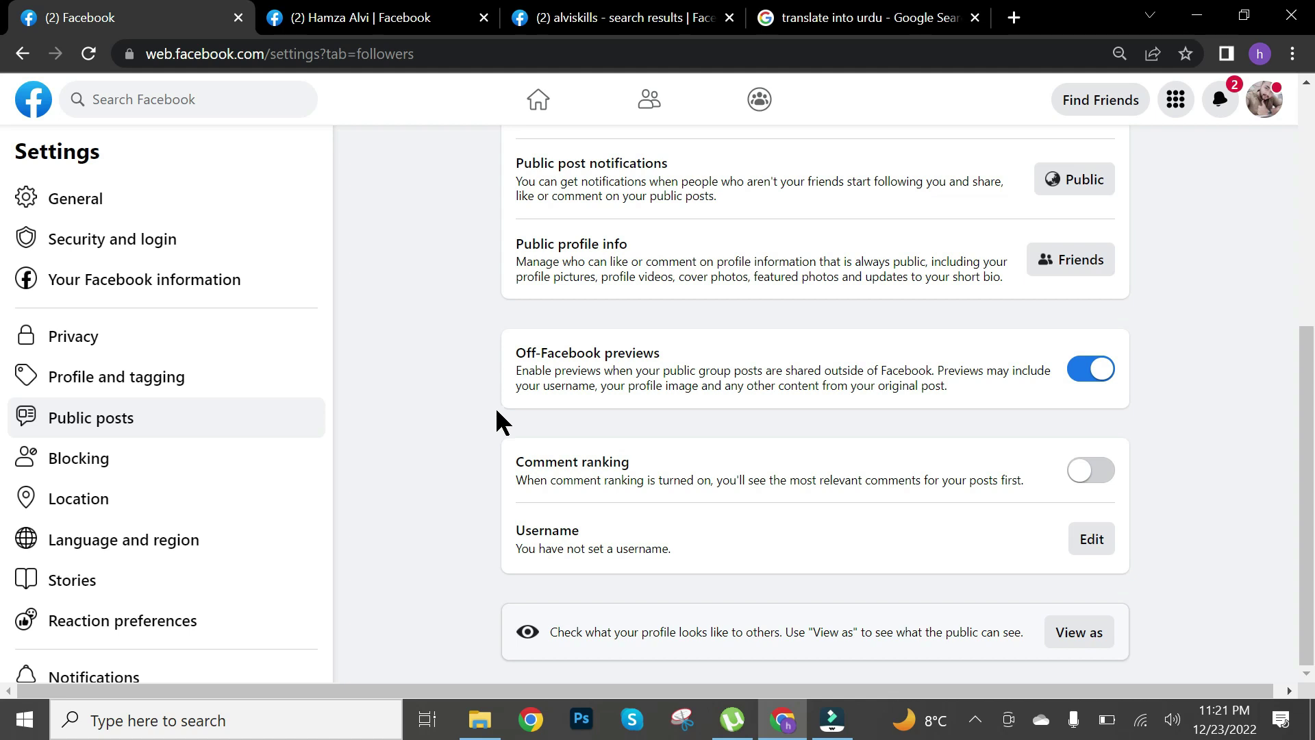
{"action": "left_click_drag", "start_coordinate": [678, 358], "coordinate": [619, 370]}
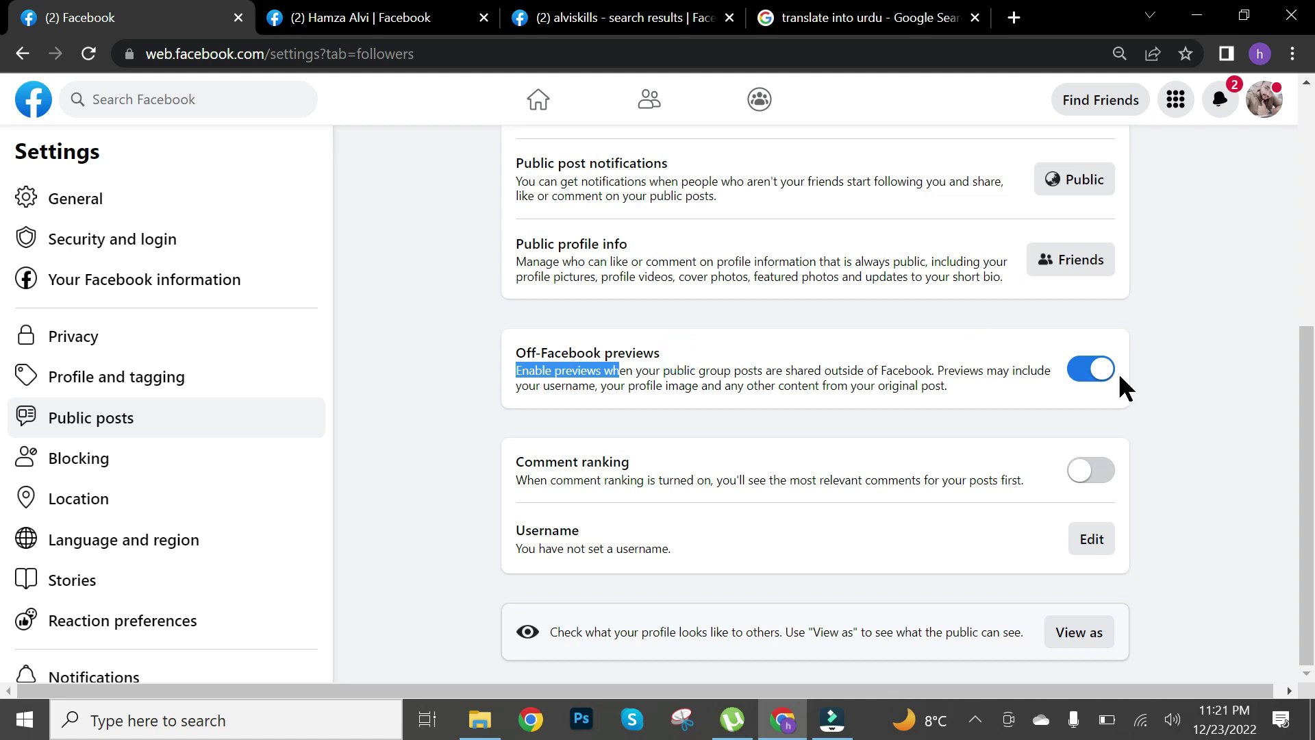
{"action": "left_click", "coordinate": [1159, 391]}
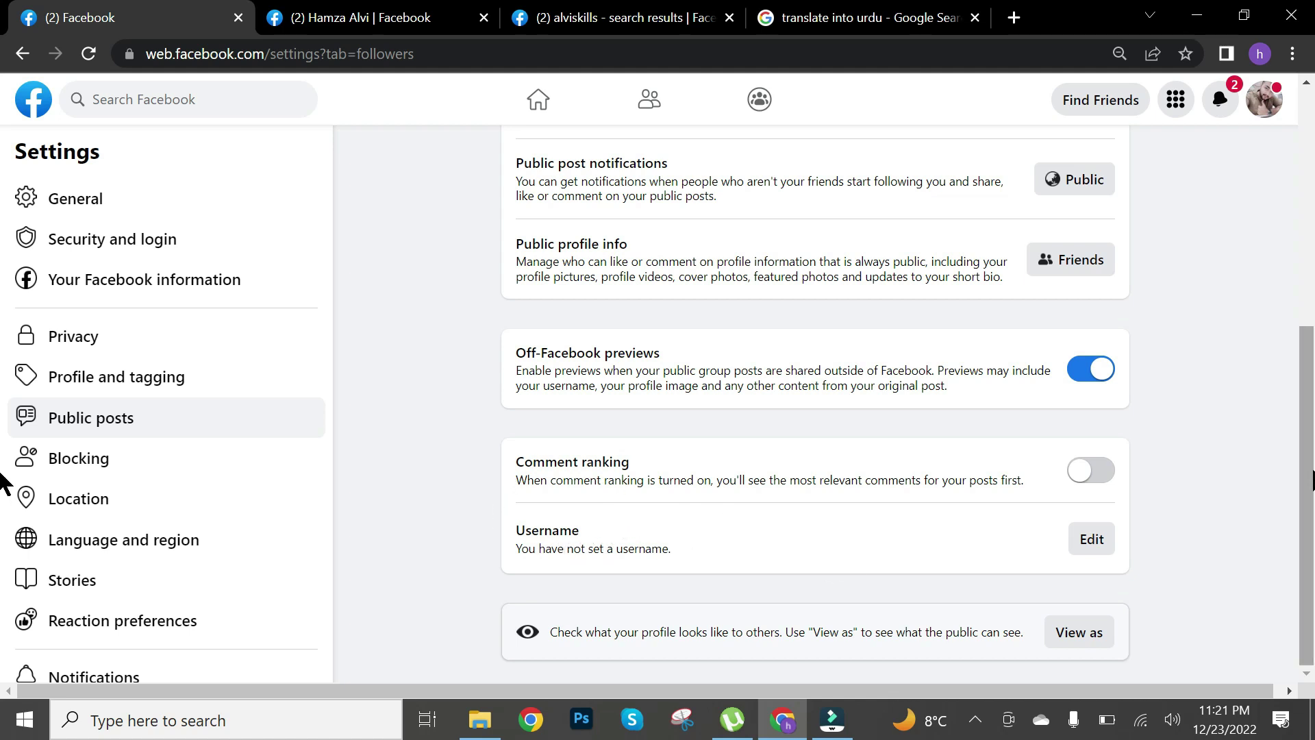
- Look through the Blocking, Location, and Language and region settings pages
{"action": "left_click", "coordinate": [176, 460]}
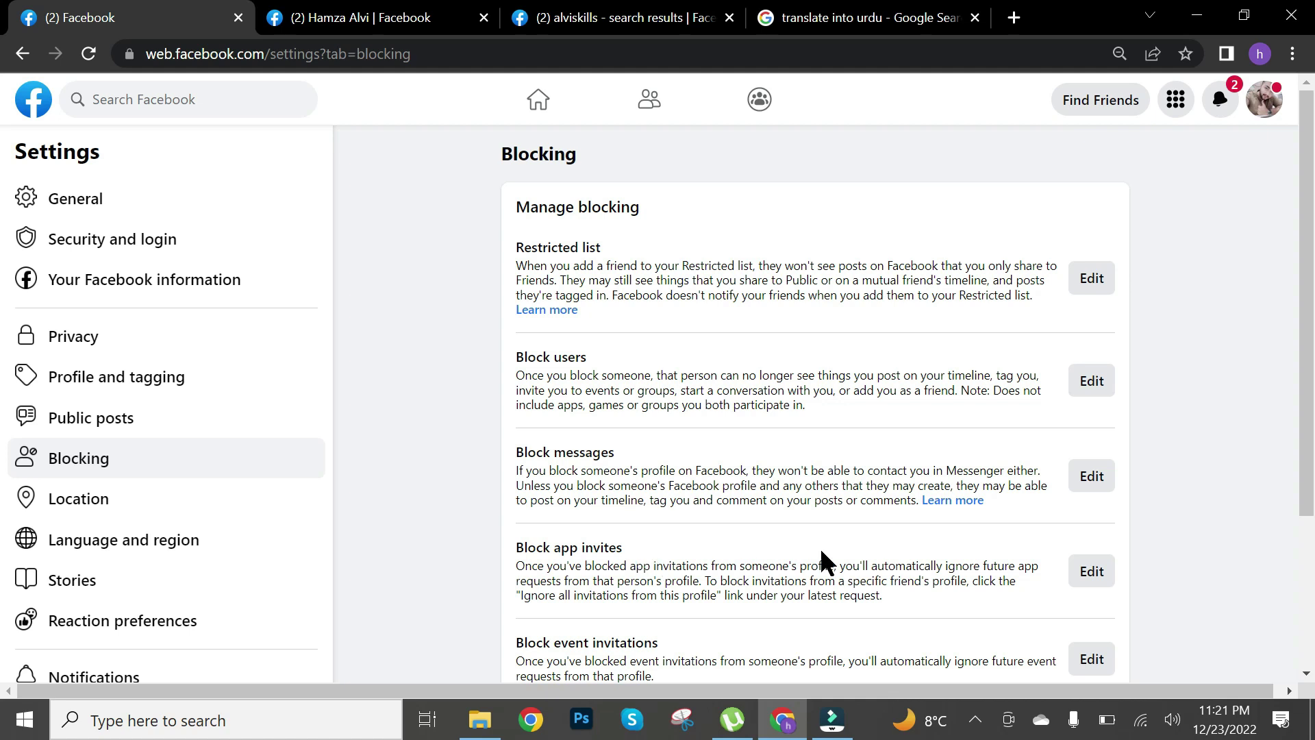
{"action": "scroll", "coordinate": [1299, 438], "scroll_direction": "down", "scroll_amount": 3}
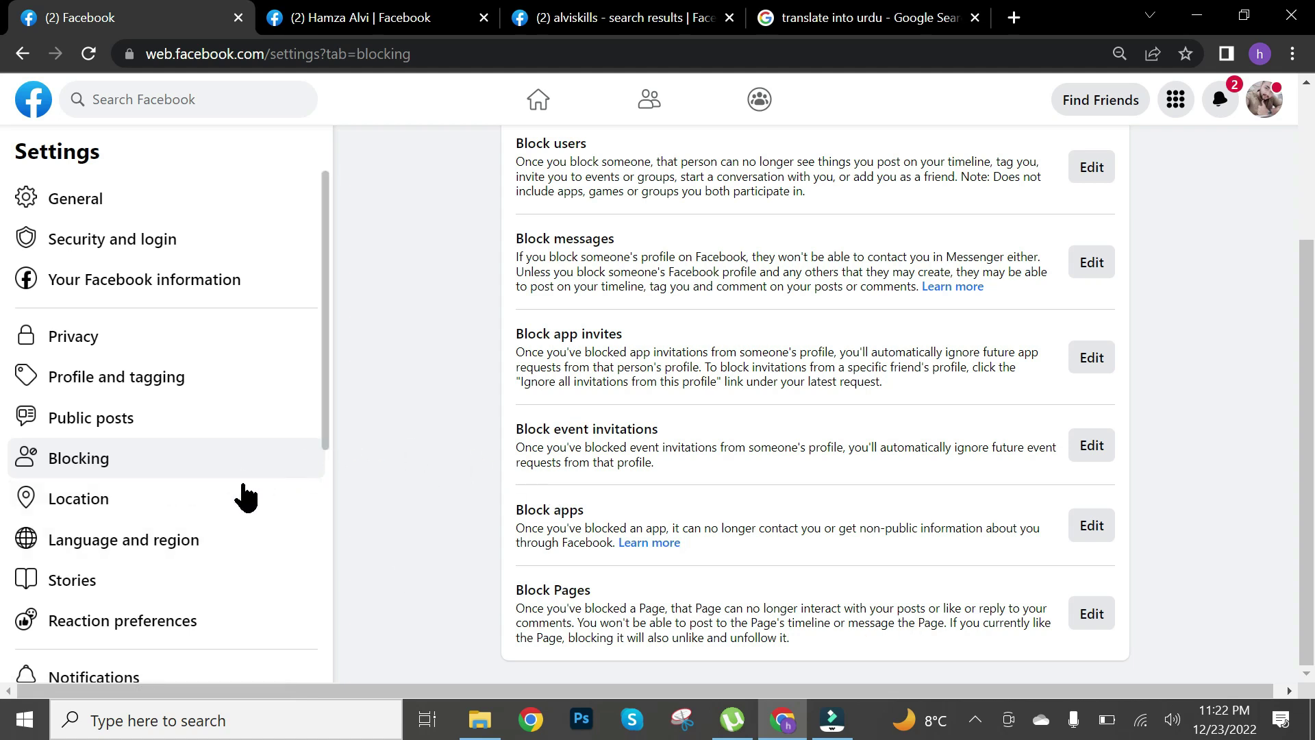
{"action": "left_click", "coordinate": [156, 512]}
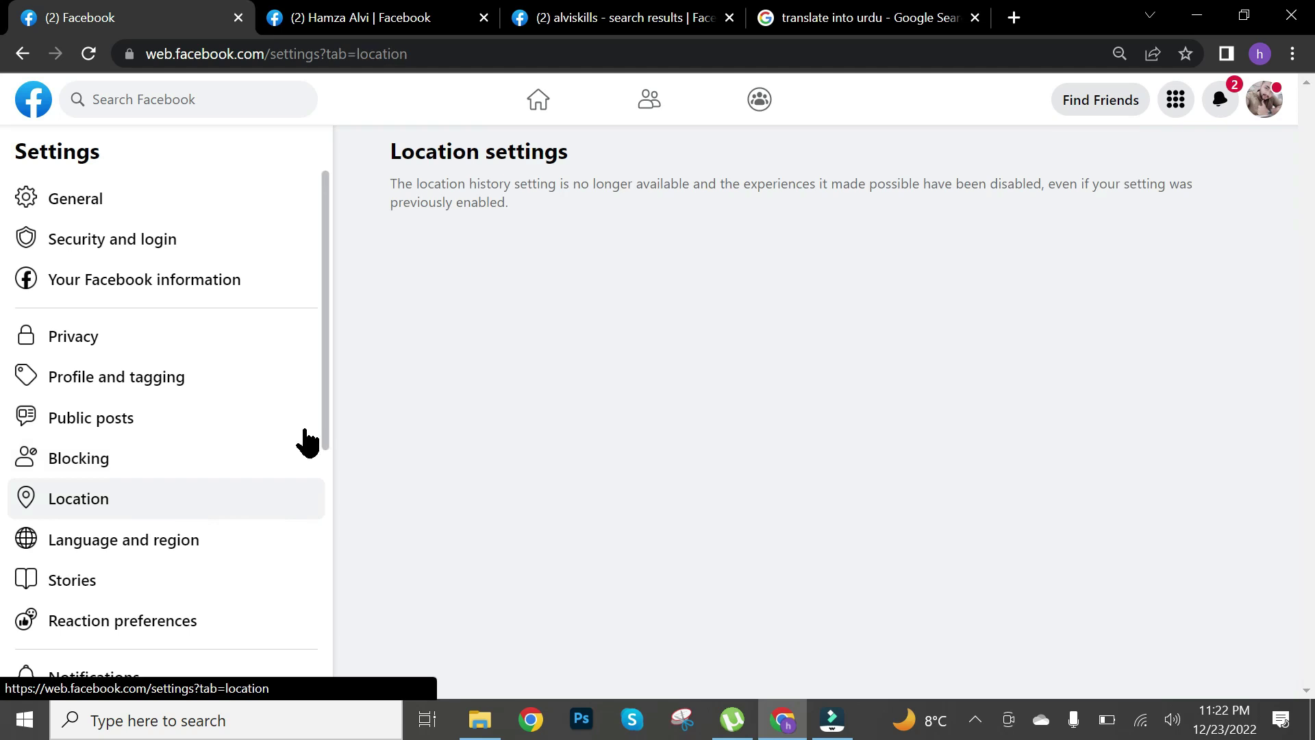
{"action": "left_click", "coordinate": [136, 541]}
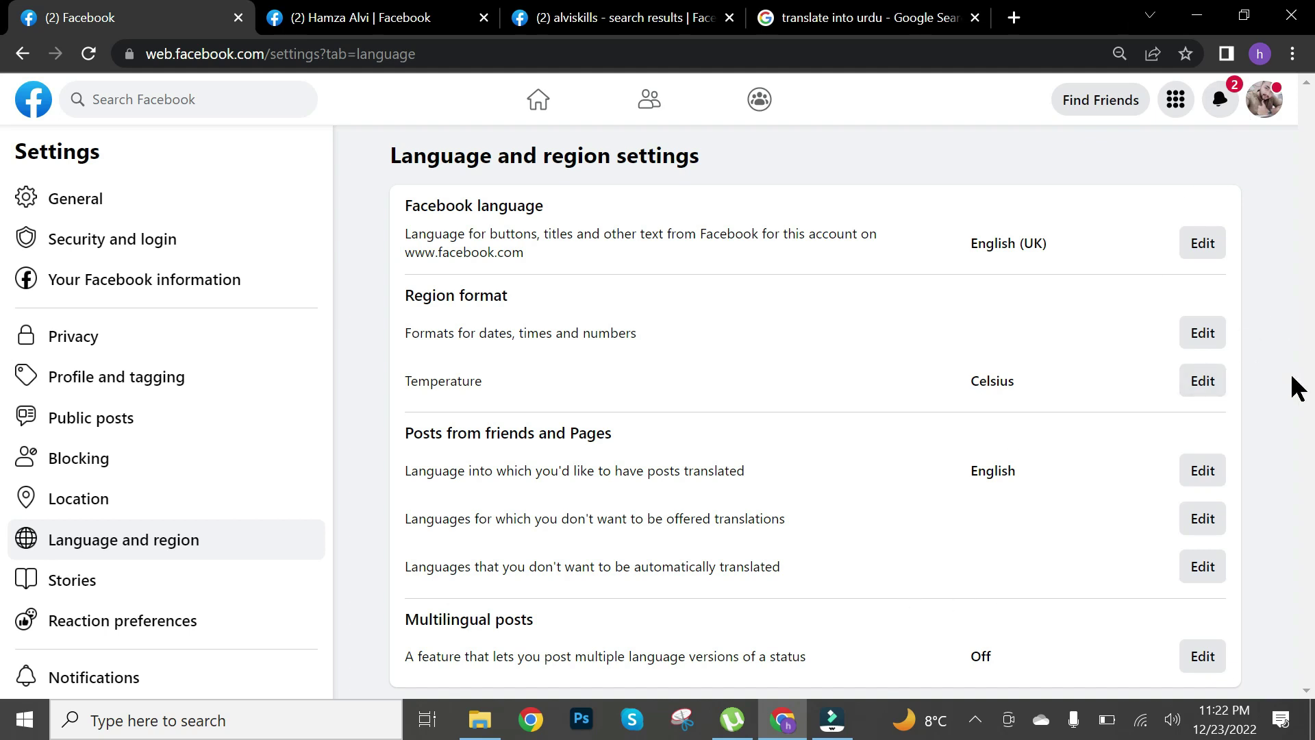
- In the Stories settings, allow others to share your public stories to their own story
{"action": "left_click", "coordinate": [131, 581]}
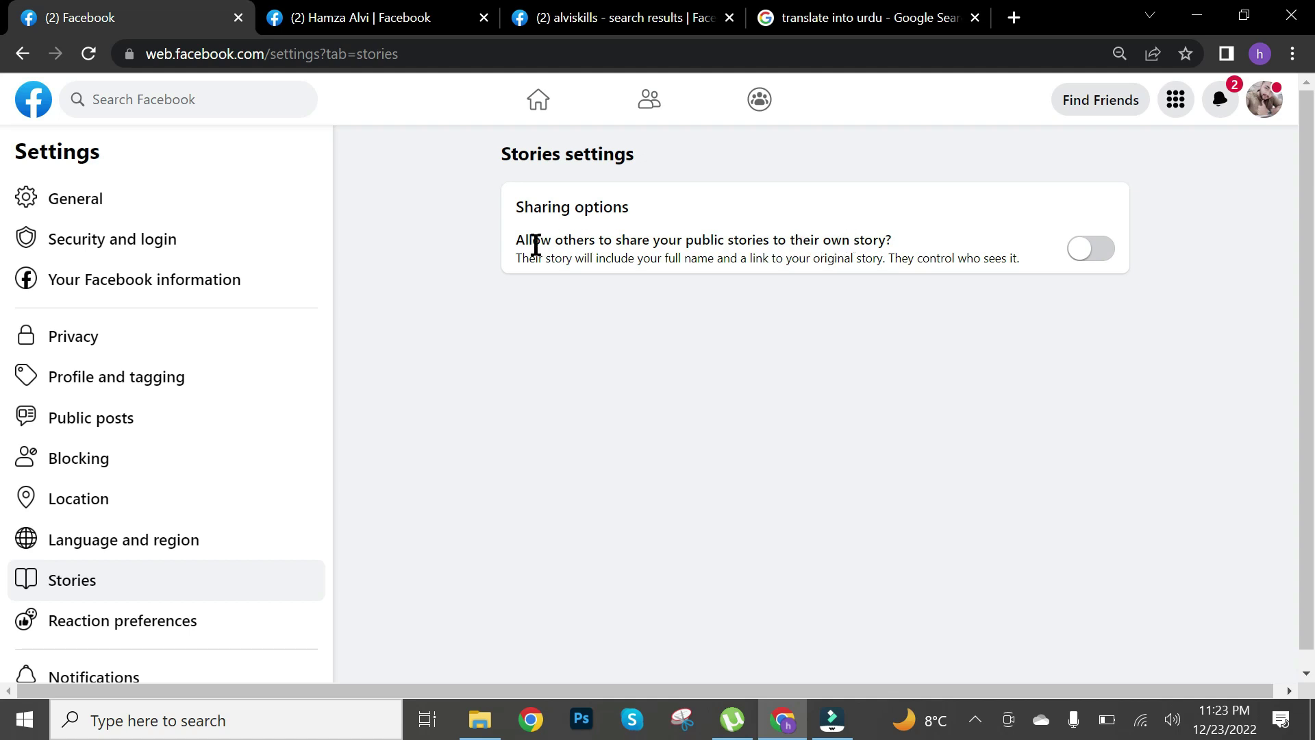
{"action": "left_click_drag", "start_coordinate": [511, 242], "coordinate": [859, 238]}
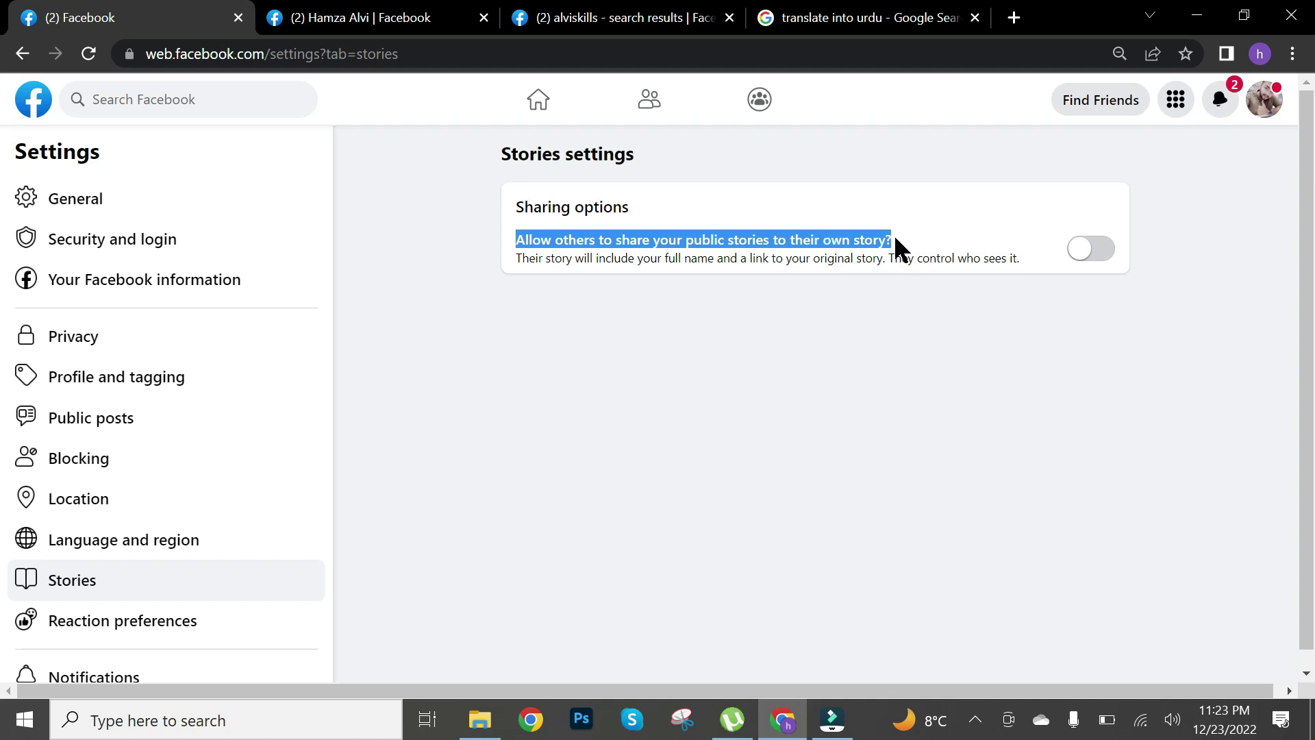
{"action": "left_click", "coordinate": [1090, 249]}
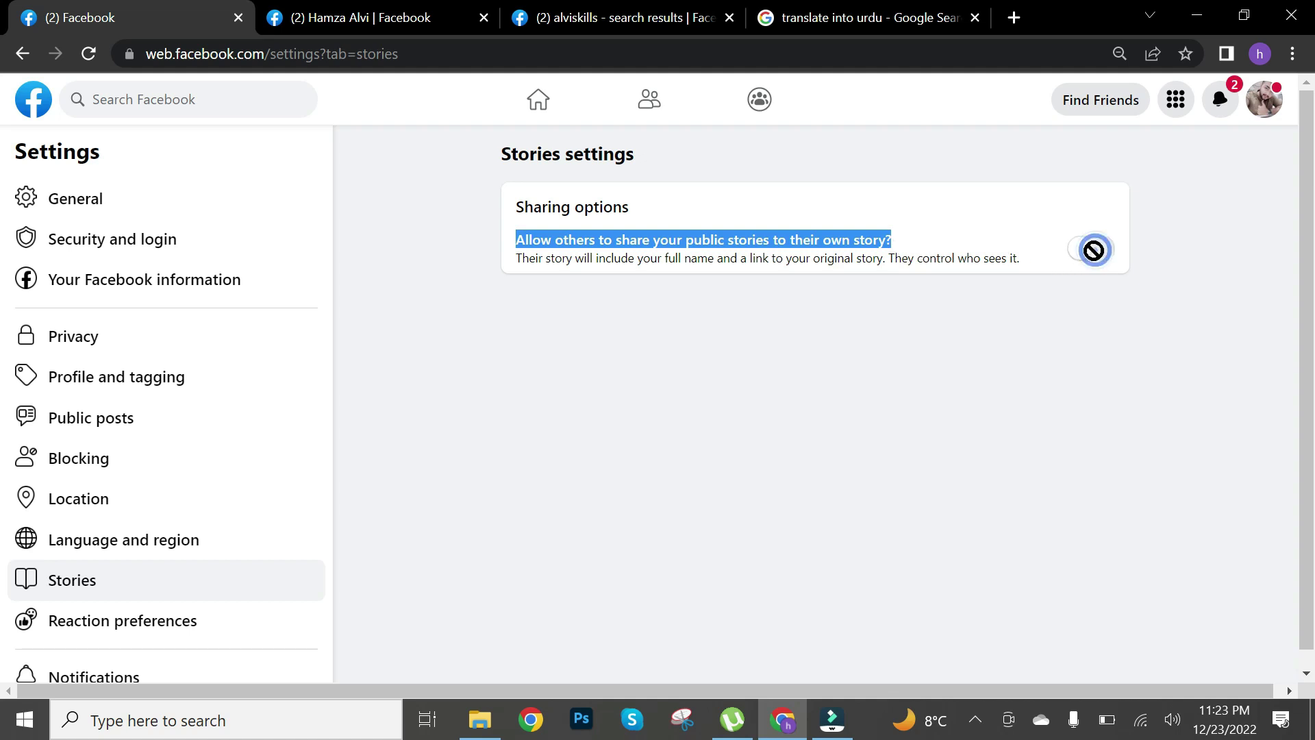
{"action": "left_click", "coordinate": [899, 237]}
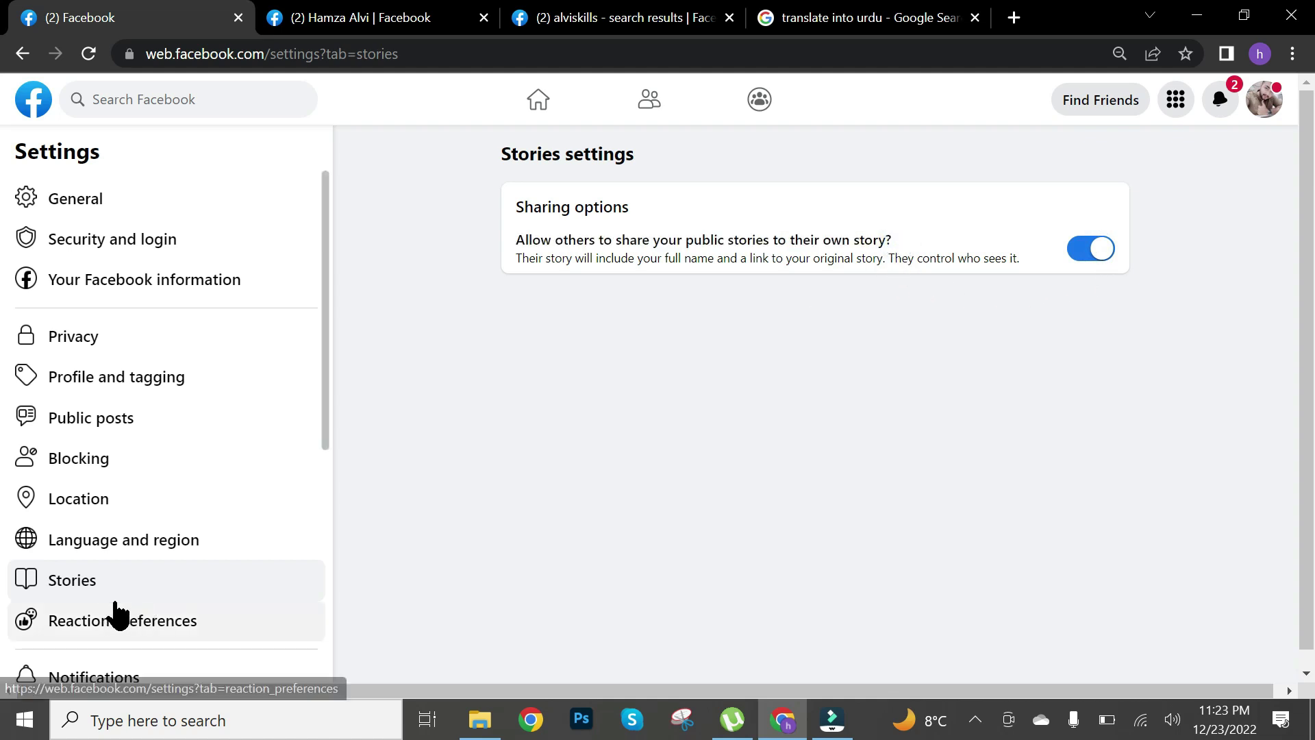
- In the Reaction preferences, switch the hiding of reaction numbers for both posts from others and your own posts
{"action": "scroll", "coordinate": [118, 614], "scroll_direction": "down", "scroll_amount": 4}
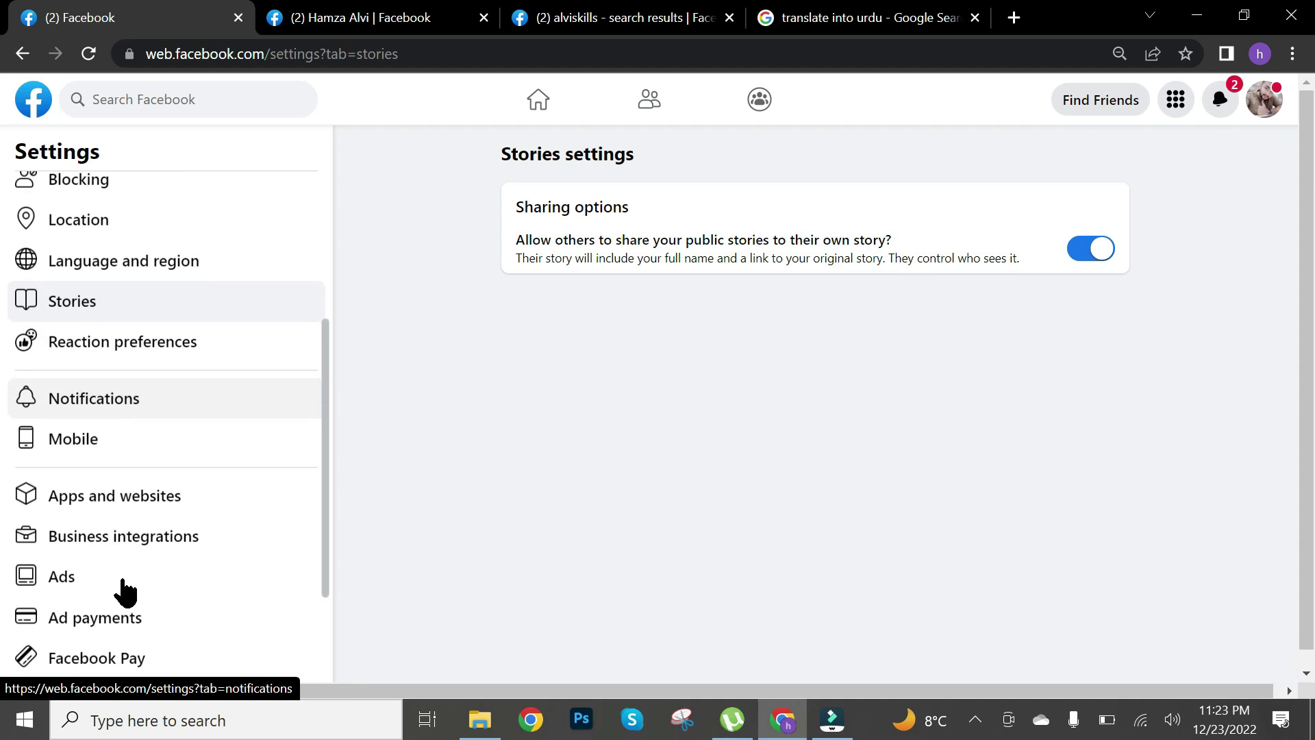
{"action": "left_click", "coordinate": [206, 357]}
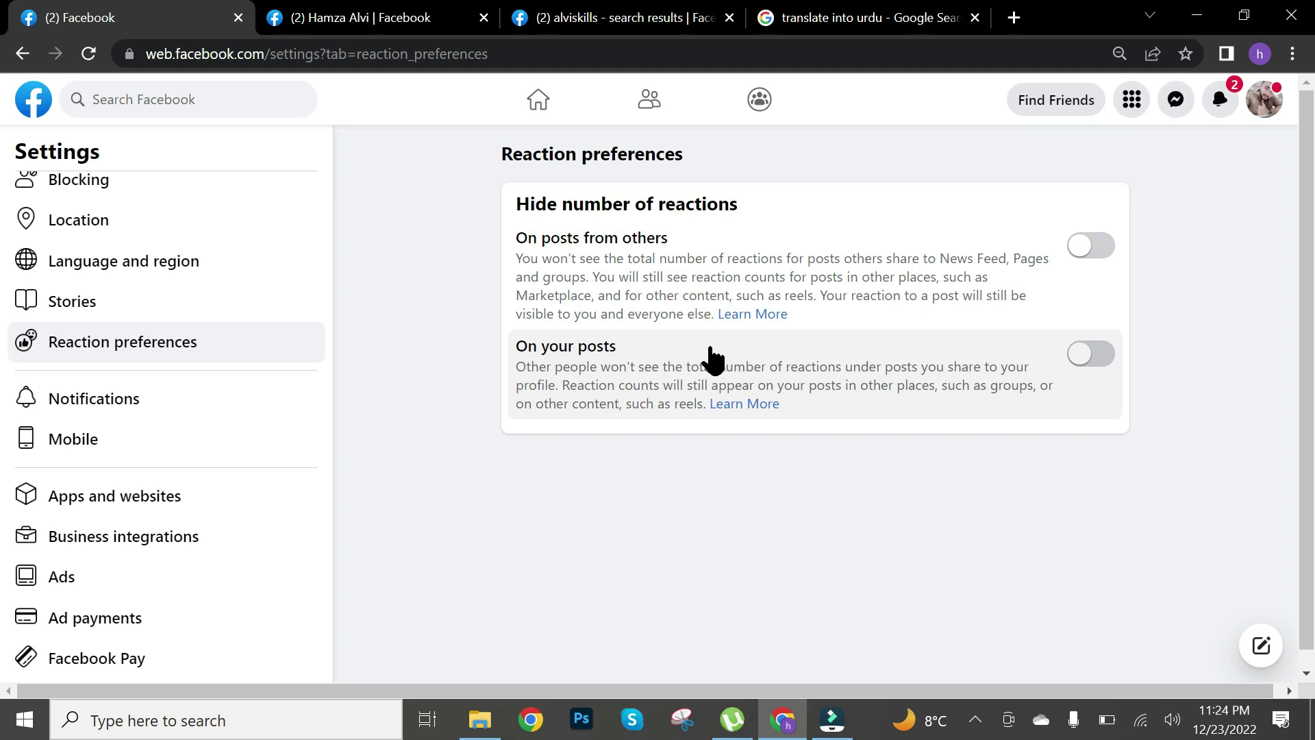
{"action": "left_click", "coordinate": [1082, 245]}
{"action": "left_click", "coordinate": [1102, 356]}
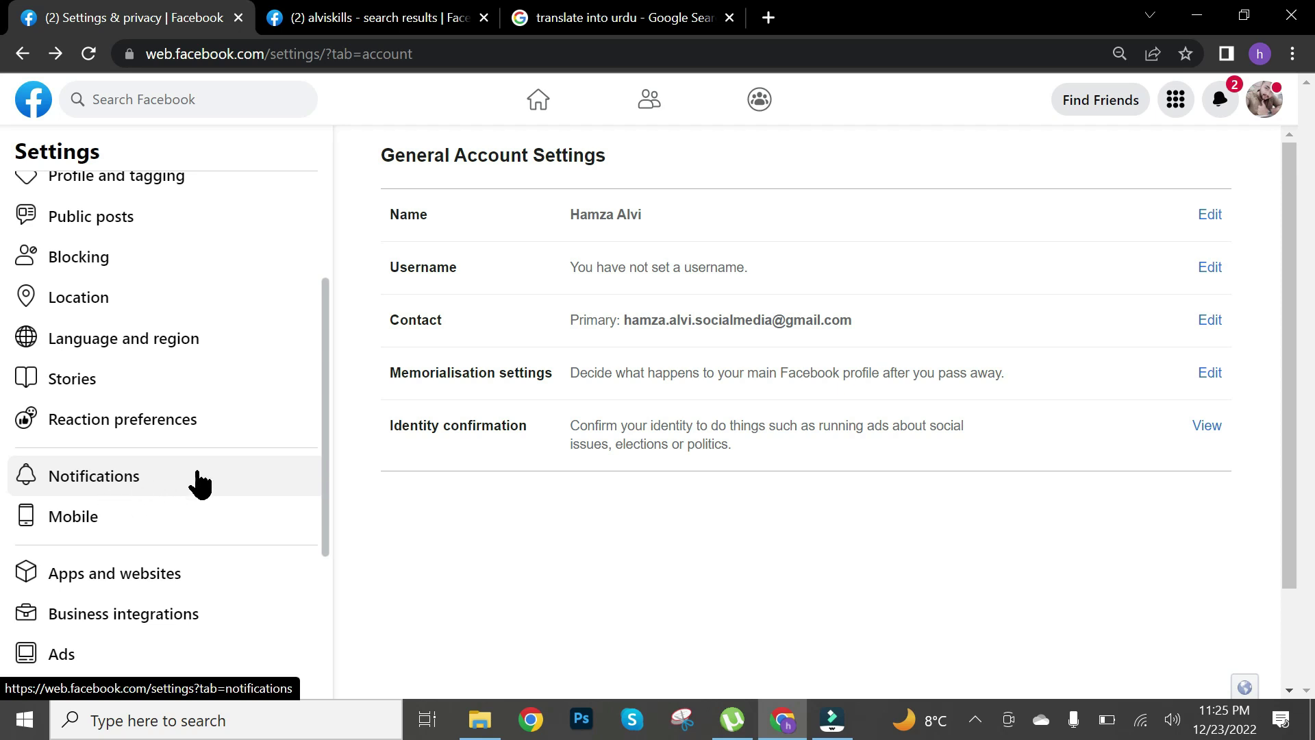
- Review the Mobile settings page and the remaining settings categories down to Accounts Centre, and minimize the browser window
{"action": "left_click_drag", "start_coordinate": [322, 462], "coordinate": [330, 516]}
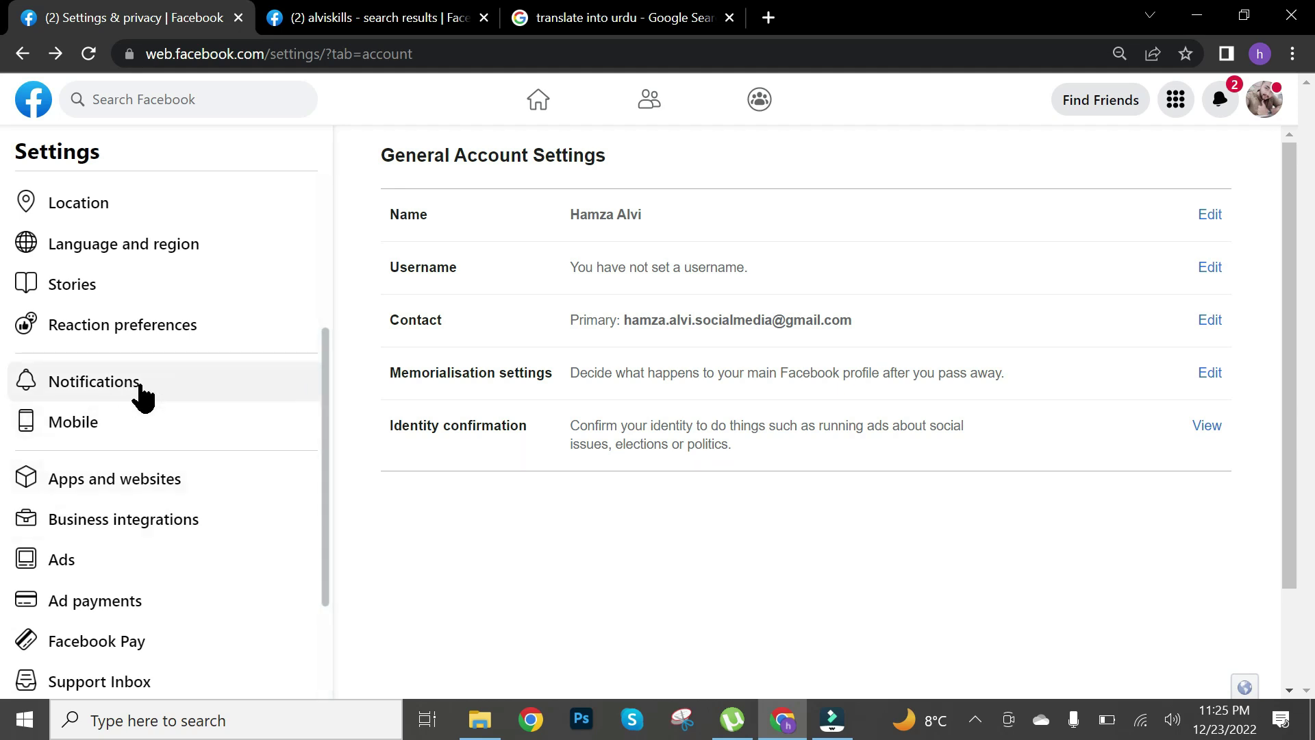
{"action": "left_click", "coordinate": [98, 428]}
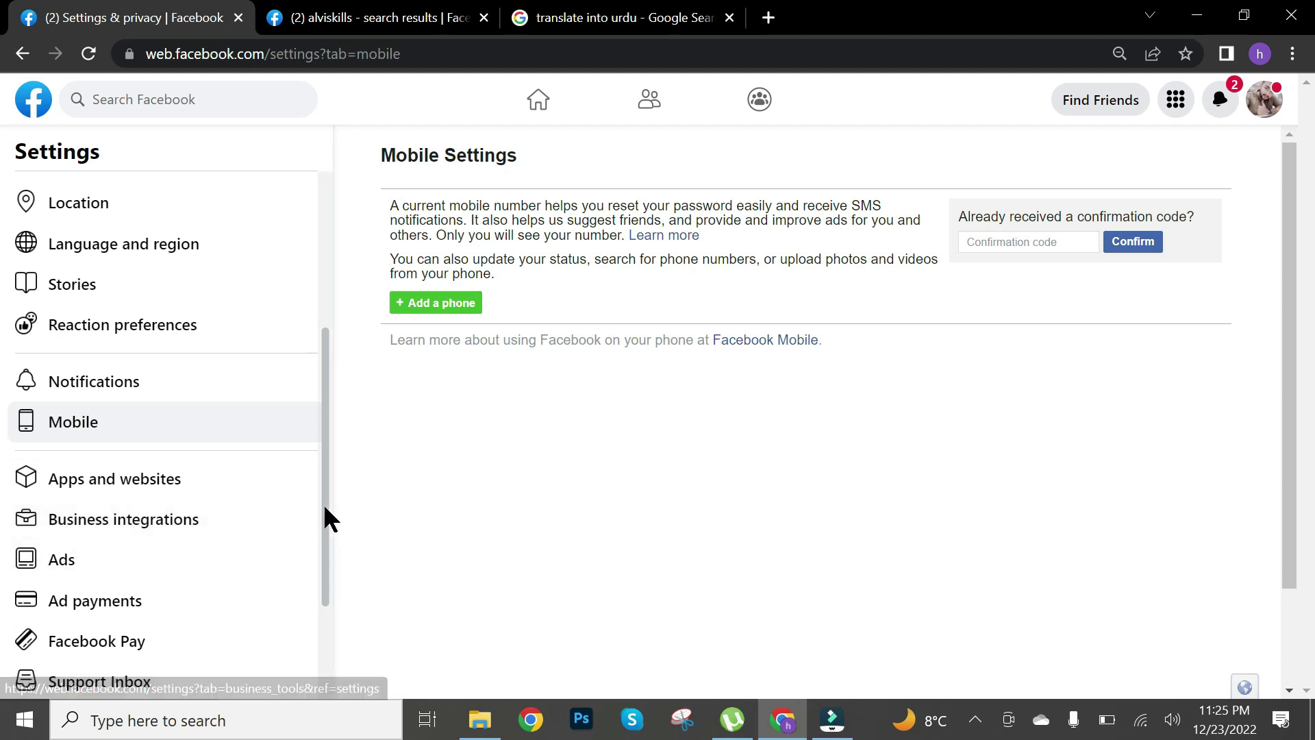
{"action": "left_click_drag", "start_coordinate": [323, 507], "coordinate": [326, 623]}
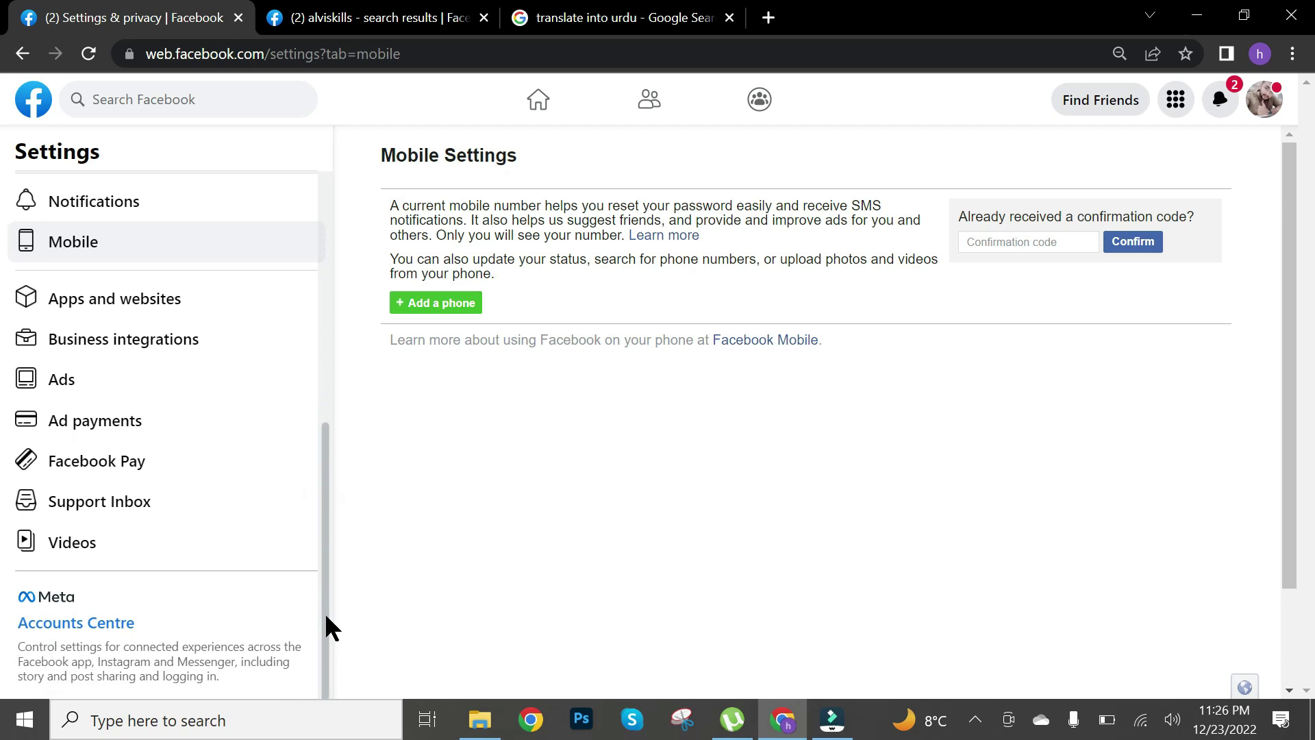
{"action": "scroll", "coordinate": [333, 578], "scroll_direction": "up", "scroll_amount": 2}
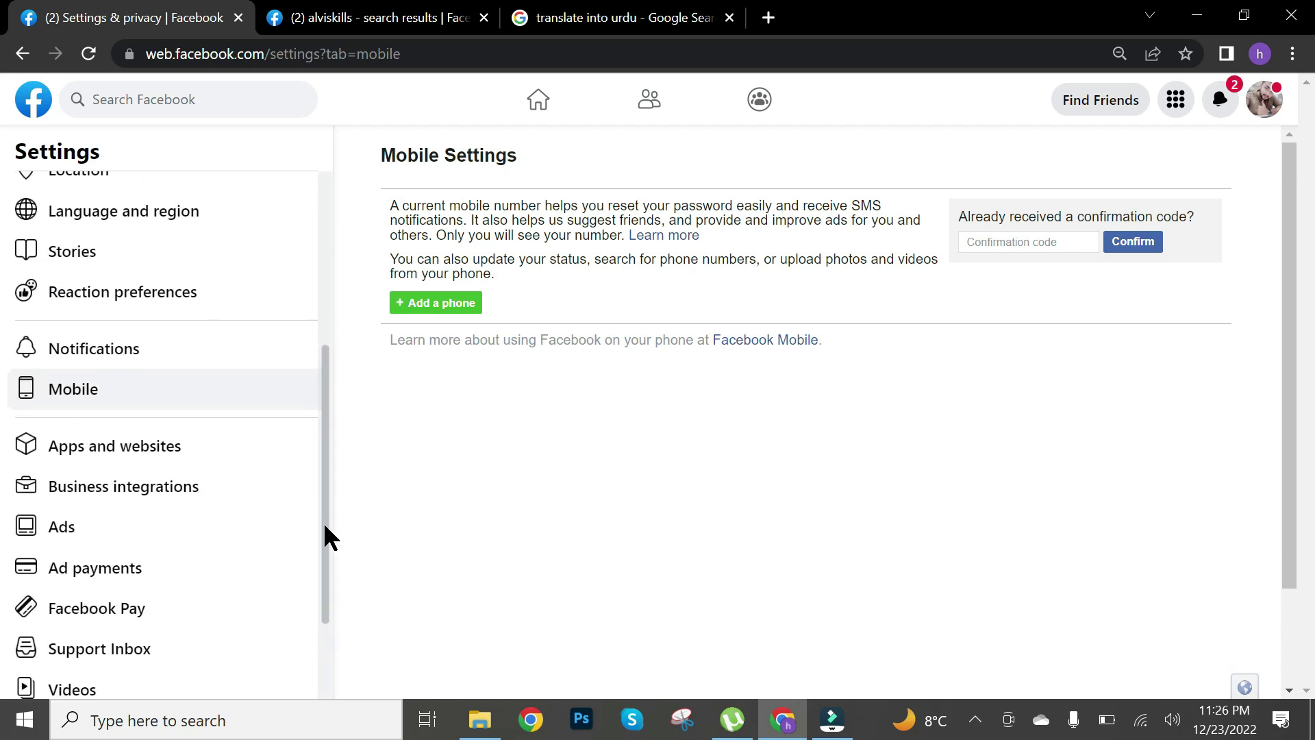
{"action": "left_click_drag", "start_coordinate": [325, 538], "coordinate": [326, 561]}
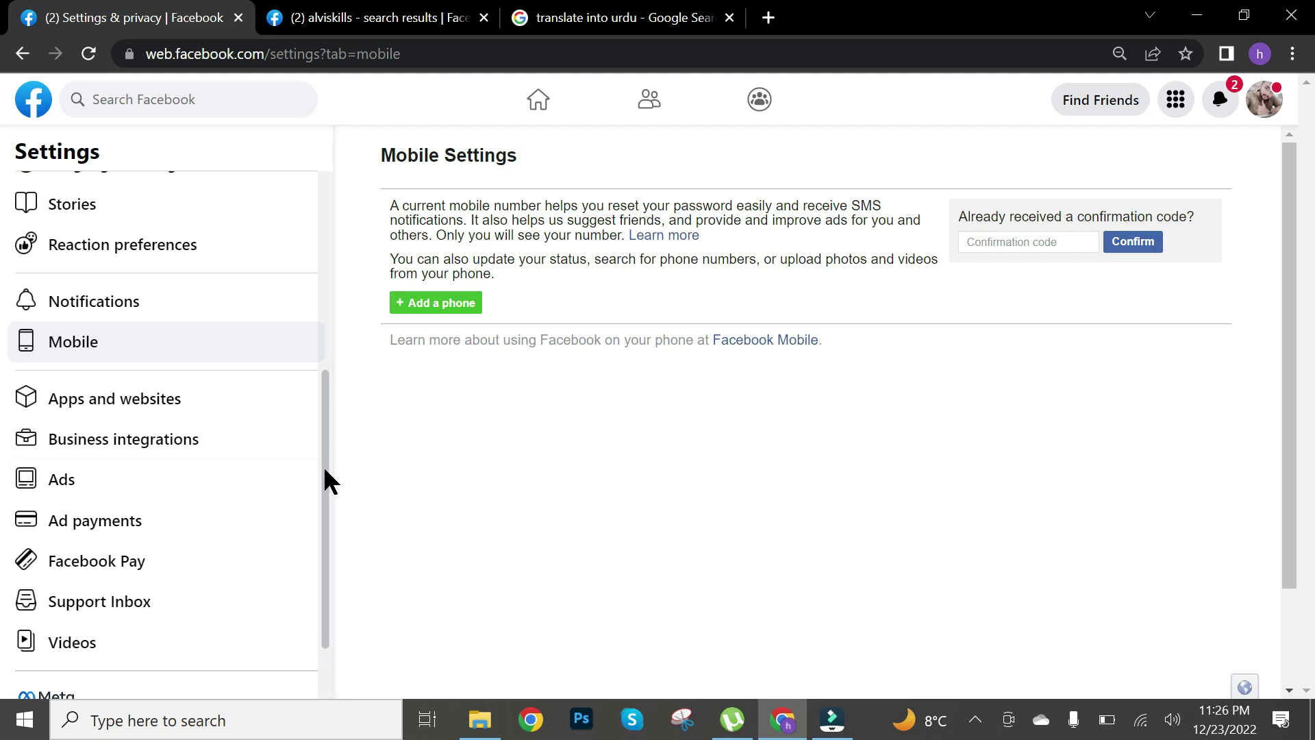
{"action": "left_click_drag", "start_coordinate": [329, 480], "coordinate": [345, 517]}
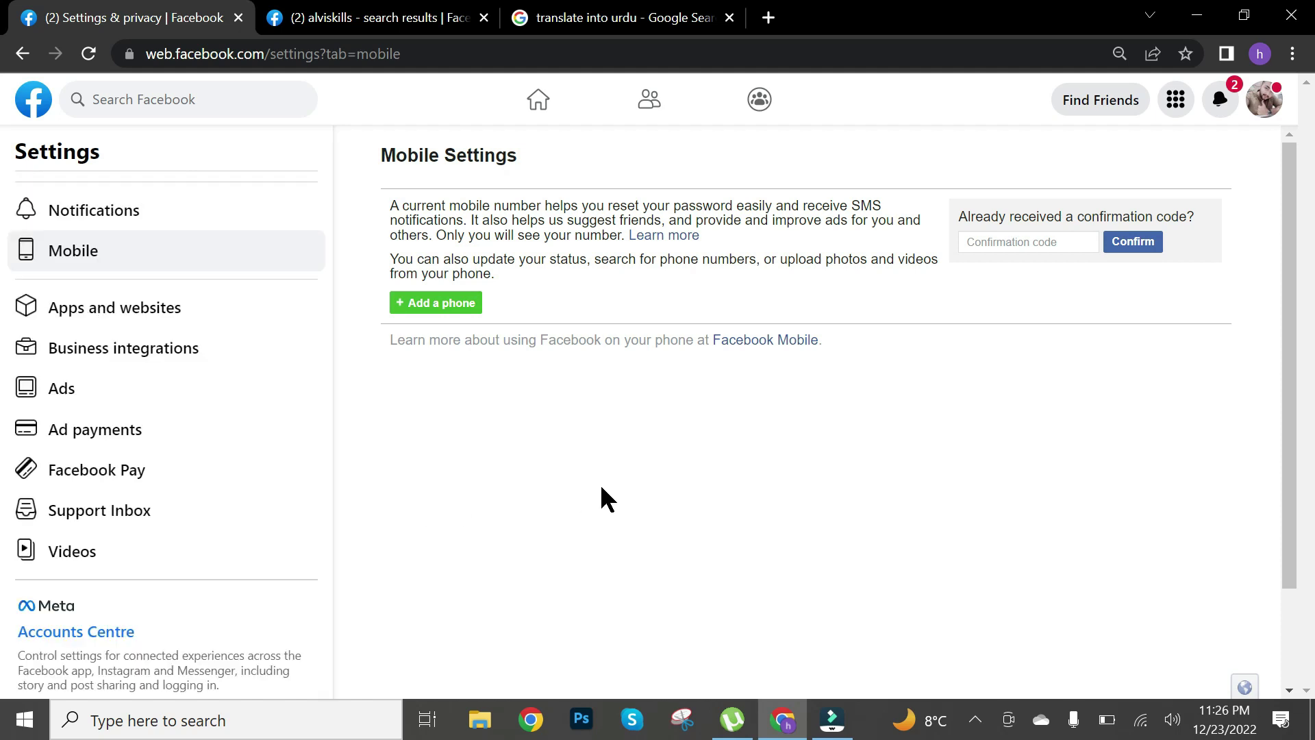
{"action": "left_click", "coordinate": [1197, 15]}
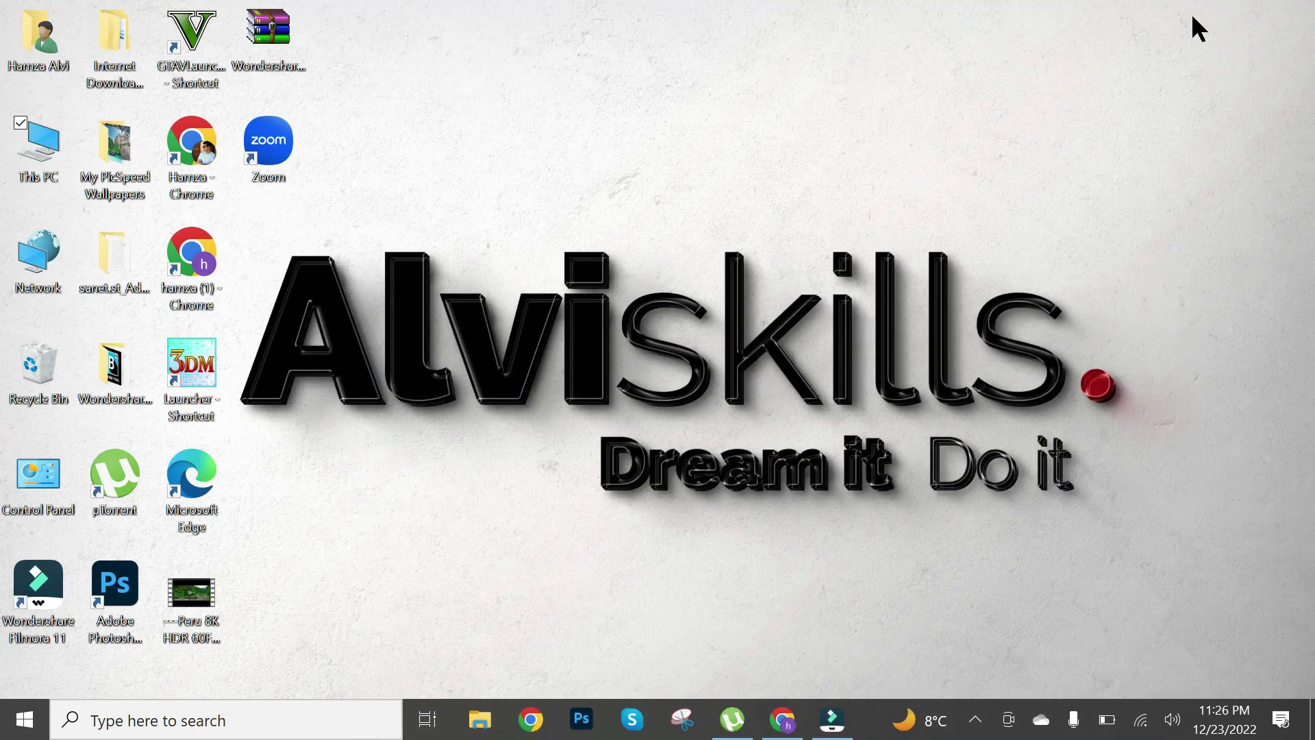